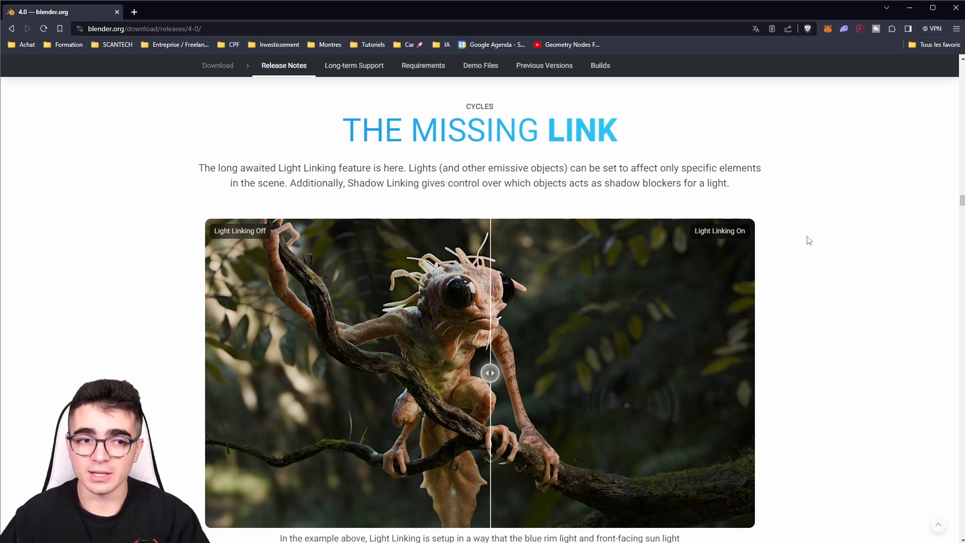
Reveal the full Light Linking Off version of the creature image in the release notes and view it enlarged
{"action": "scroll", "coordinate": [473, 271], "scroll_direction": "down", "scroll_amount": 1}
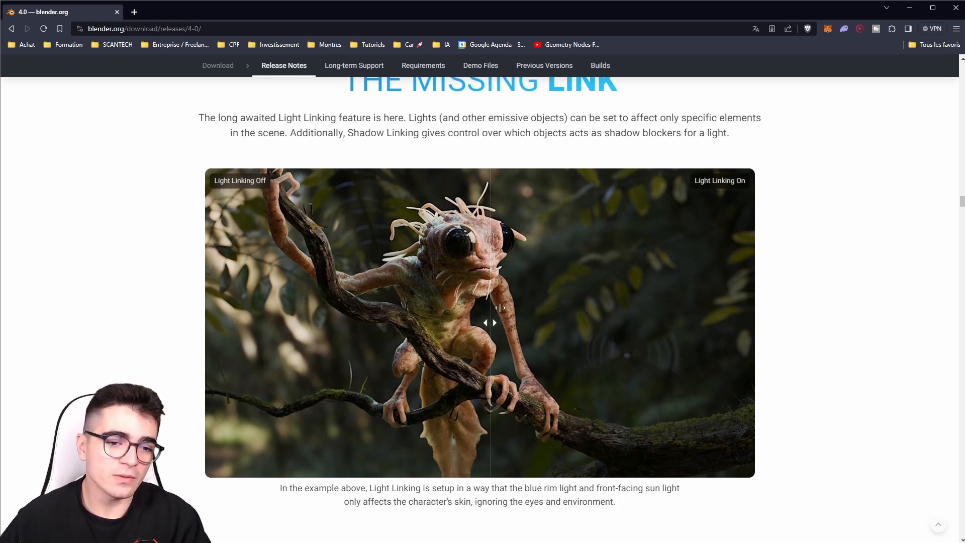
{"action": "left_click_drag", "start_coordinate": [491, 321], "coordinate": [478, 322]}
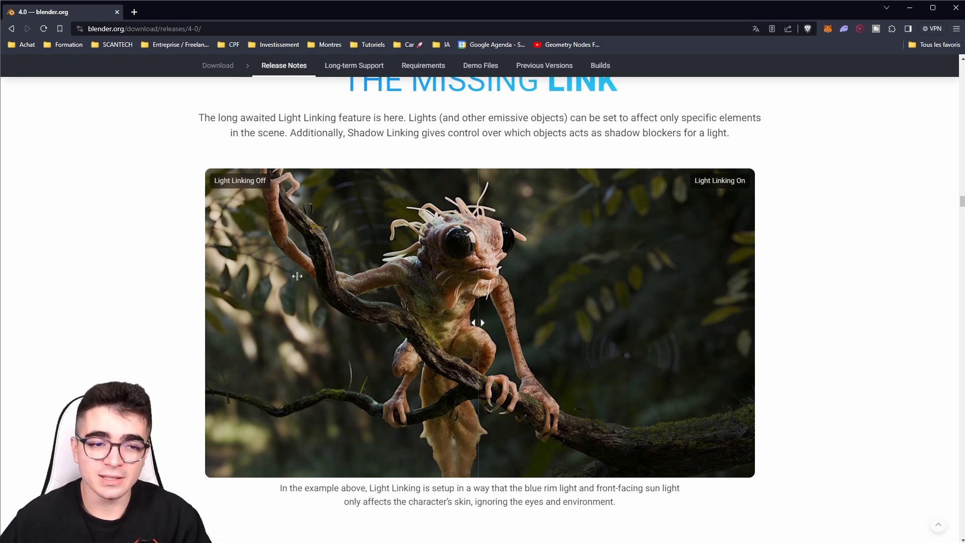
{"action": "left_click_drag", "start_coordinate": [483, 326], "coordinate": [804, 356]}
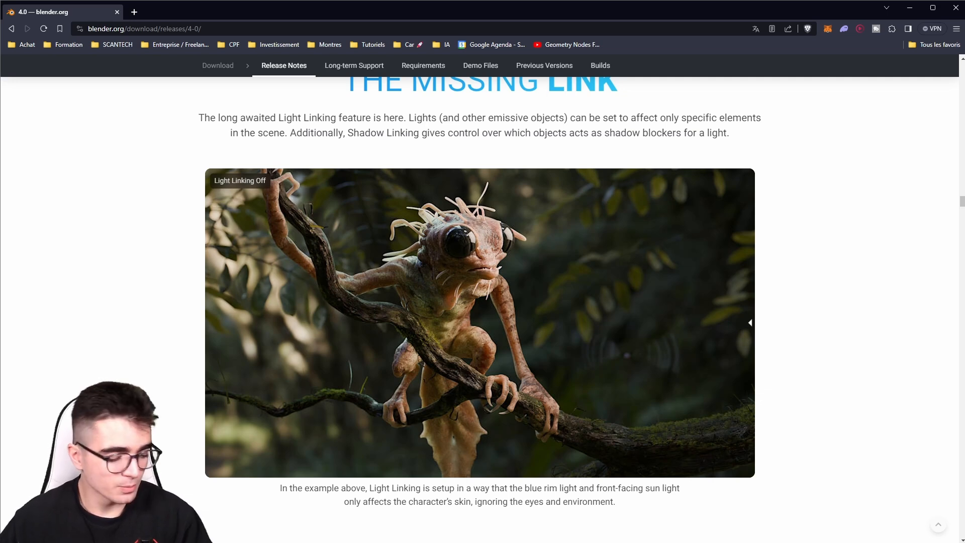
{"action": "scroll", "coordinate": [462, 273], "scroll_direction": "up", "scroll_amount": 3, "text": "ctrl"}
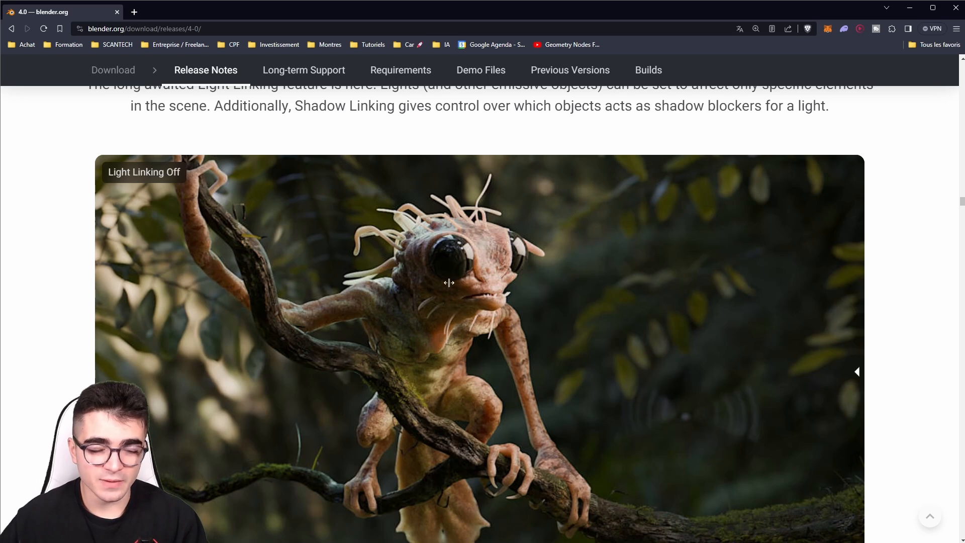
{"action": "scroll", "coordinate": [603, 329], "scroll_direction": "down", "scroll_amount": 2, "text": "ctrl"}
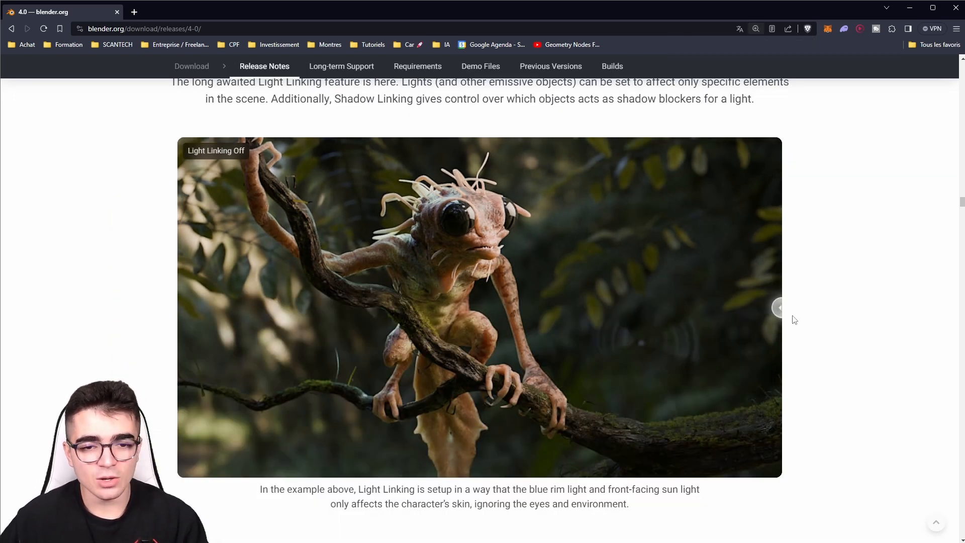
Reveal the Light Linking On version of the creature image and compare both versions around the middle, reading on below
{"action": "left_click_drag", "start_coordinate": [776, 307], "coordinate": [196, 294]}
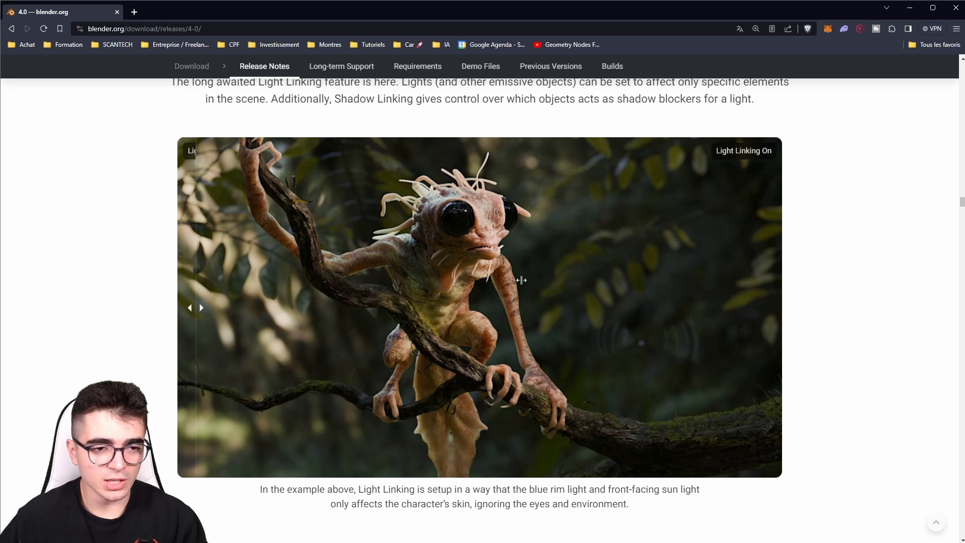
{"action": "scroll", "coordinate": [529, 192], "scroll_direction": "up", "scroll_amount": 3, "text": "ctrl"}
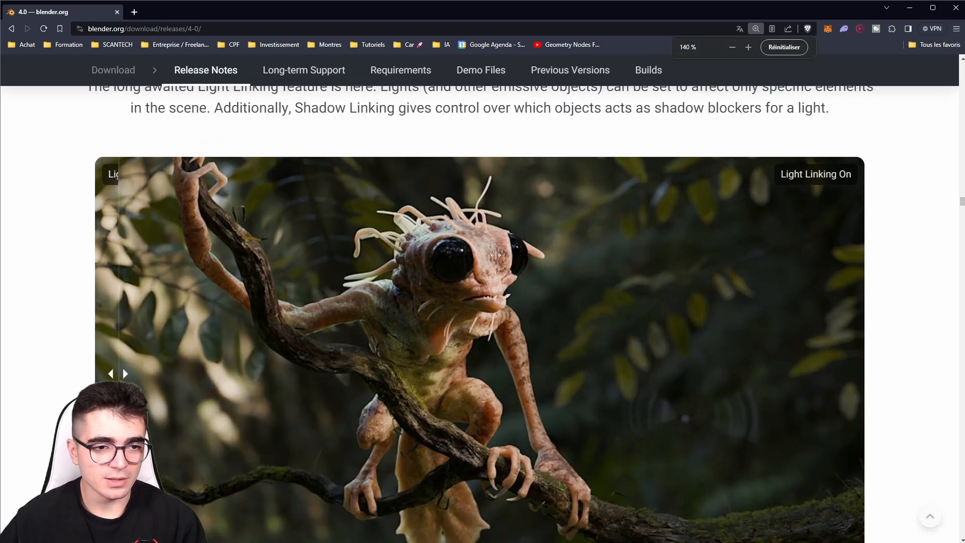
{"action": "scroll", "coordinate": [450, 252], "scroll_direction": "down", "scroll_amount": 1}
{"action": "left_click_drag", "start_coordinate": [121, 324], "coordinate": [479, 338]}
{"action": "scroll", "coordinate": [618, 306], "scroll_direction": "down", "scroll_amount": 1, "text": "ctrl"}
{"action": "scroll", "coordinate": [617, 314], "scroll_direction": "down", "scroll_amount": 5}
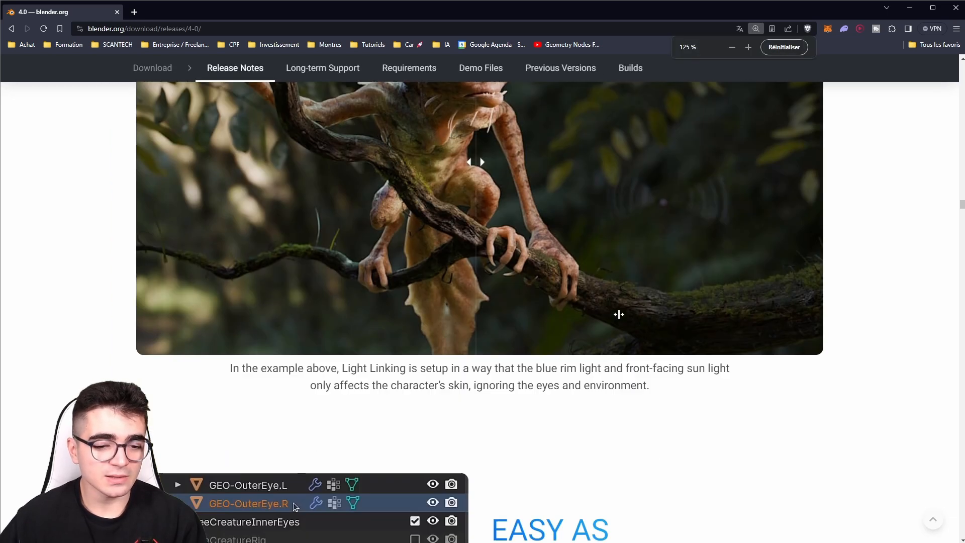
{"action": "scroll", "coordinate": [620, 317], "scroll_direction": "down", "scroll_amount": 2}
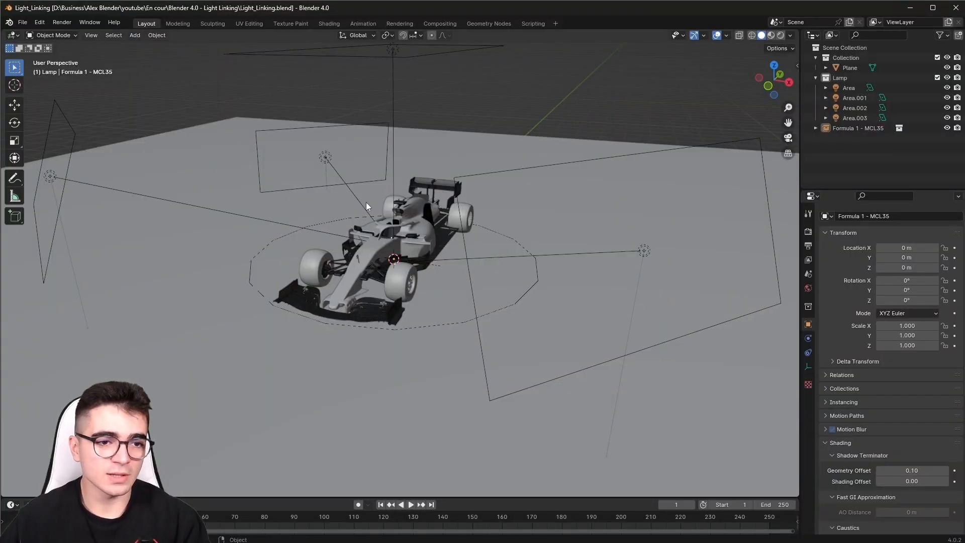
Switch to Blender and inspect the Formula 1 car and its surrounding area lights by selecting them individually
{"action": "middle_click_drag", "start_coordinate": [366, 202], "coordinate": [379, 251]}
{"action": "left_click", "coordinate": [408, 240]}
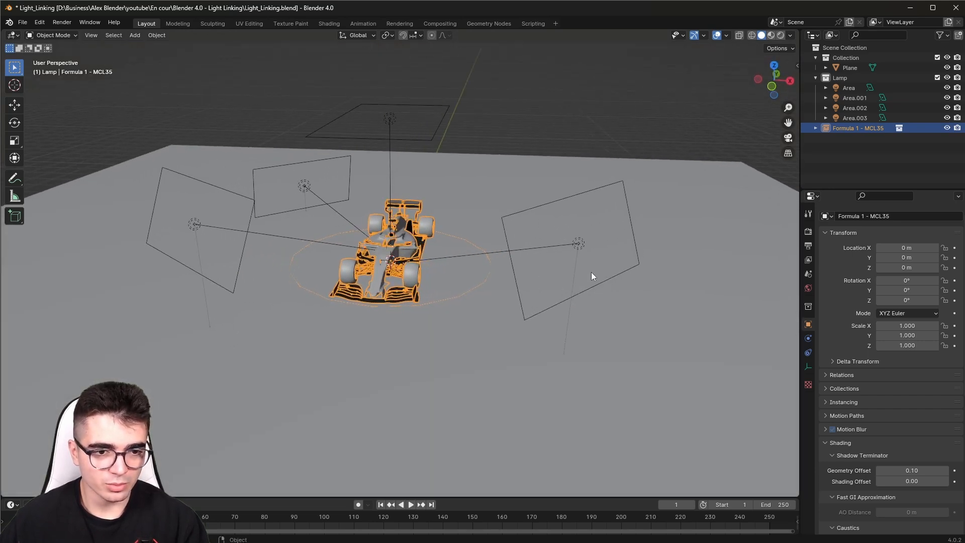
{"action": "left_click", "coordinate": [589, 252]}
{"action": "left_click", "coordinate": [309, 191]}
{"action": "middle_click_drag", "start_coordinate": [330, 222], "coordinate": [406, 152]}
{"action": "left_click", "coordinate": [412, 137]}
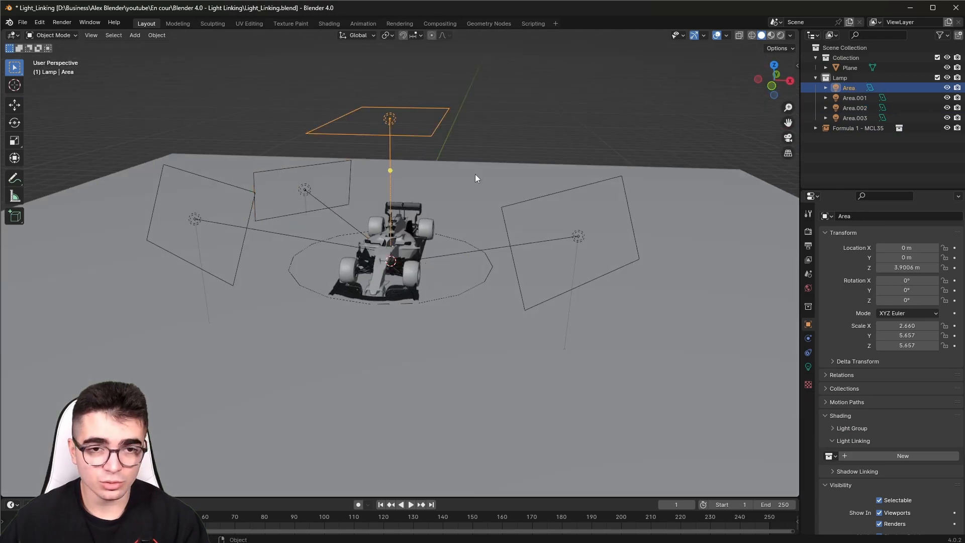
Show the scene in rendered shading and examine how the lights affect the car and the floor from several angles
{"action": "left_click", "coordinate": [780, 36]}
{"action": "scroll", "coordinate": [454, 155], "scroll_direction": "up", "scroll_amount": 3}
{"action": "scroll", "coordinate": [448, 206], "scroll_direction": "down", "scroll_amount": 1}
{"action": "middle_click_drag", "start_coordinate": [320, 243], "coordinate": [490, 303]}
{"action": "middle_click_drag", "start_coordinate": [463, 375], "coordinate": [636, 291]}
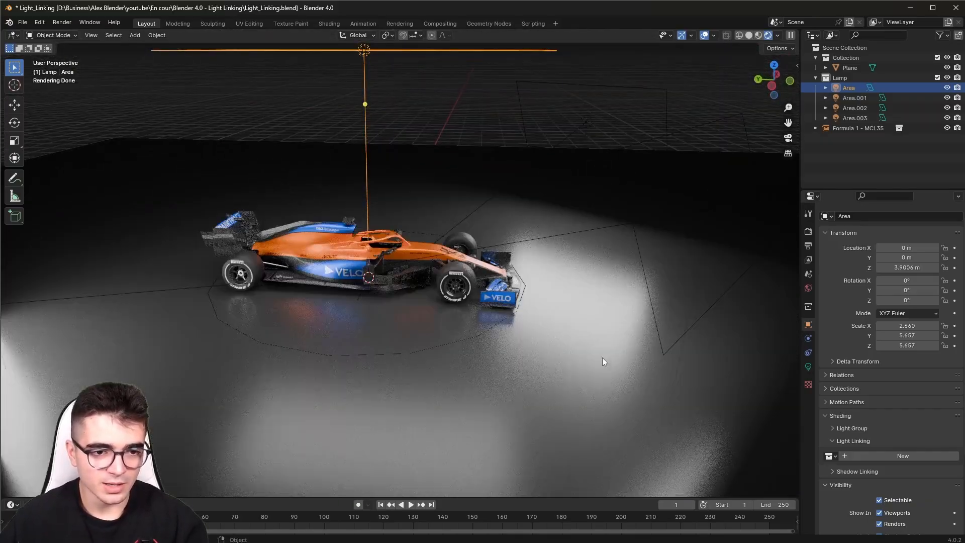
{"action": "middle_click_drag", "start_coordinate": [510, 265], "coordinate": [339, 285]}
{"action": "left_click", "coordinate": [329, 261]}
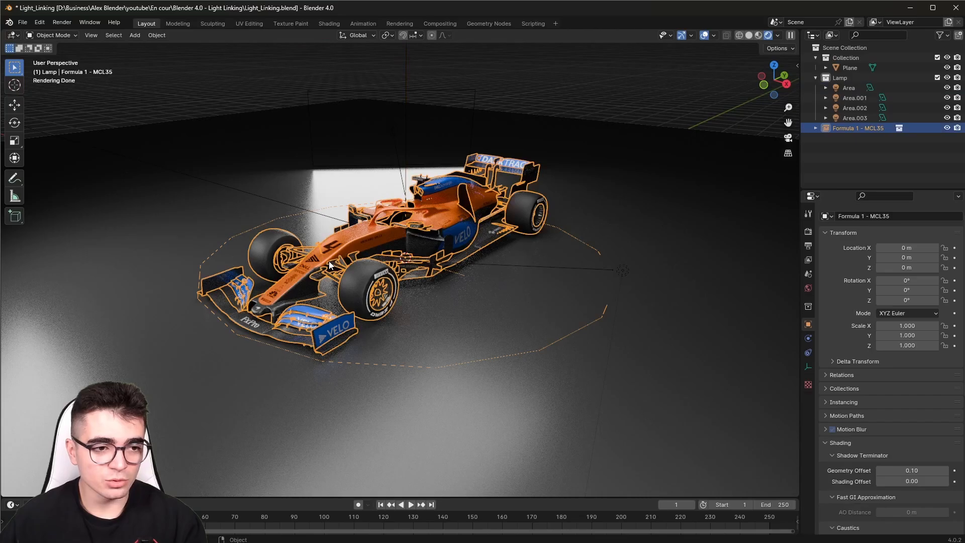
{"action": "scroll", "coordinate": [452, 307], "scroll_direction": "down", "scroll_amount": 3}
{"action": "middle_click_drag", "start_coordinate": [448, 295], "coordinate": [468, 314]}
{"action": "left_click", "coordinate": [266, 238]}
{"action": "left_click", "coordinate": [373, 336]}
Return the viewport to solid shading and select all four area lights around the car
{"action": "left_click", "coordinate": [749, 36]}
{"action": "middle_click_drag", "start_coordinate": [453, 204], "coordinate": [518, 191]}
{"action": "left_click", "coordinate": [578, 222]}
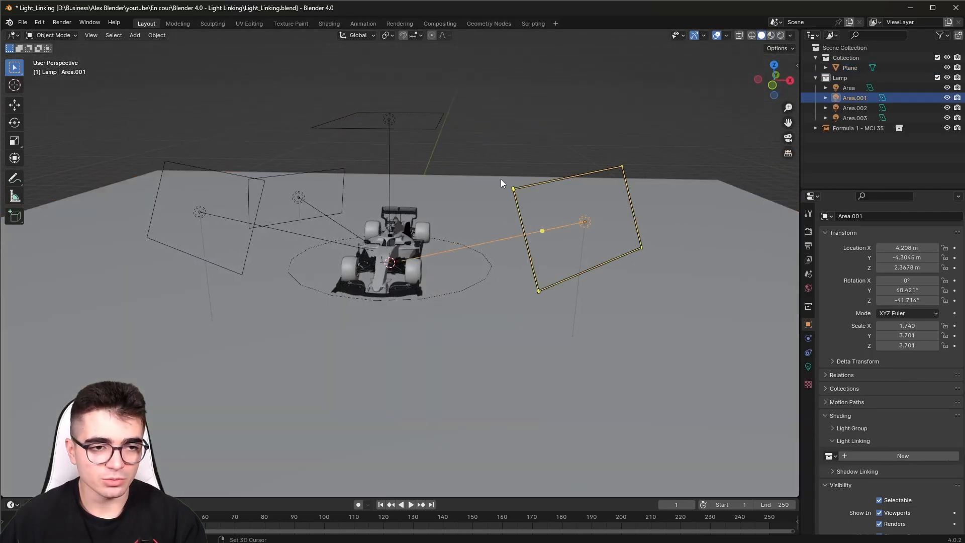
{"action": "left_click", "coordinate": [383, 119], "text": "shift"}
{"action": "left_click", "coordinate": [298, 197], "text": "shift"}
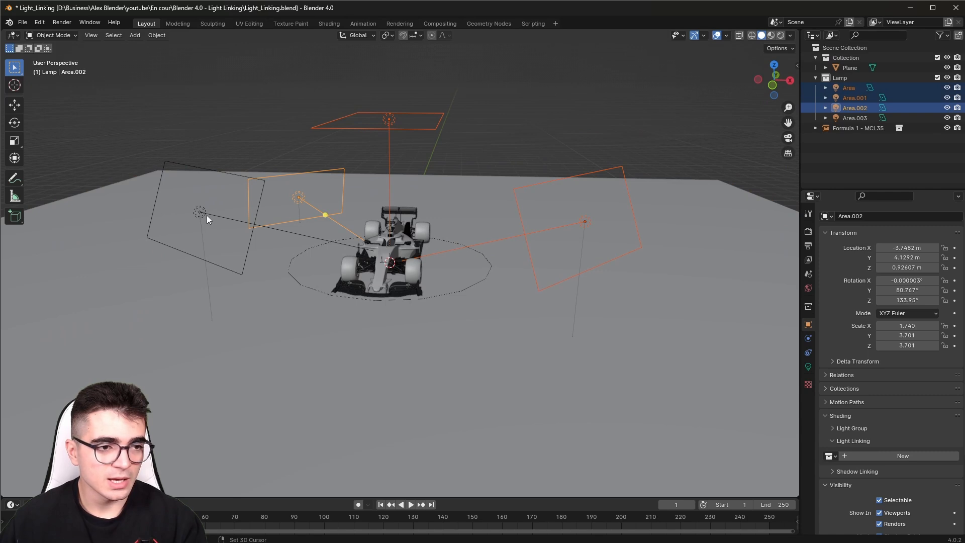
{"action": "left_click", "coordinate": [209, 216], "text": "shift"}
{"action": "middle_click_drag", "start_coordinate": [225, 216], "coordinate": [526, 219]}
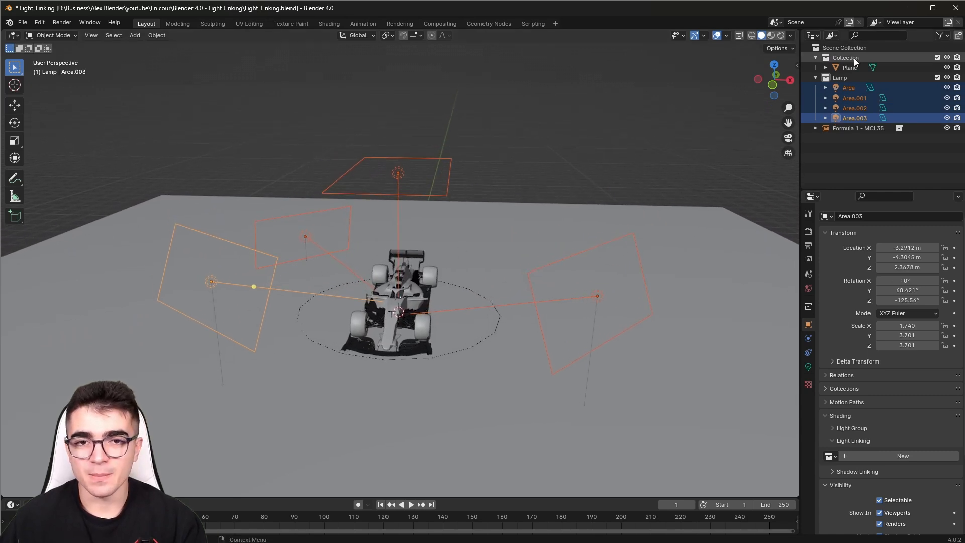
Delete the Lamp collection while keeping its four area lights in the scene
{"action": "left_click", "coordinate": [815, 78]}
{"action": "left_click", "coordinate": [815, 77]}
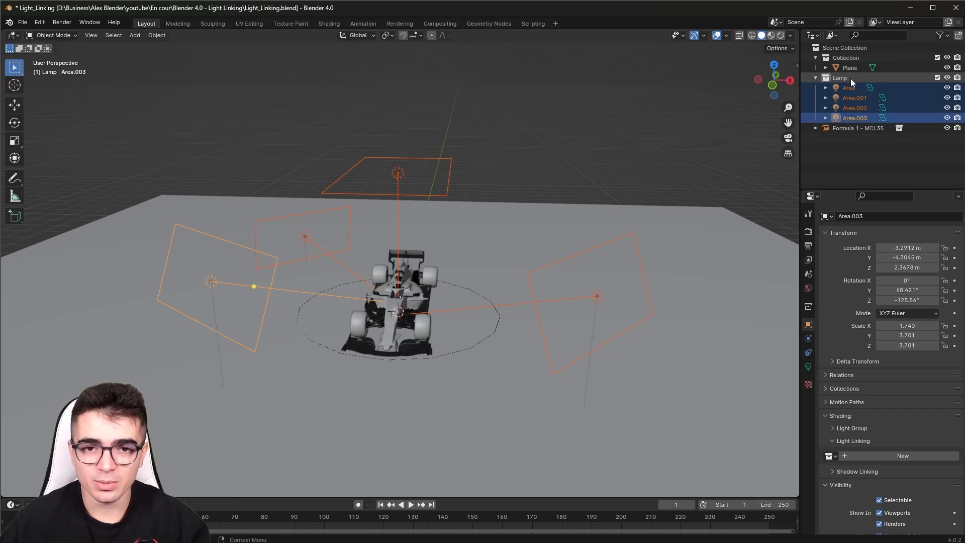
{"action": "left_click", "coordinate": [841, 78]}
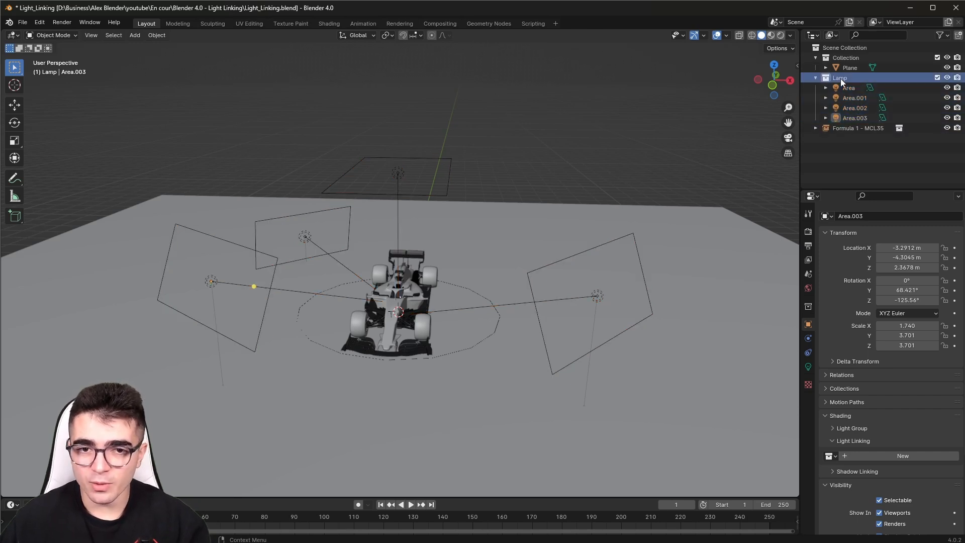
{"action": "key", "text": "Delete"}
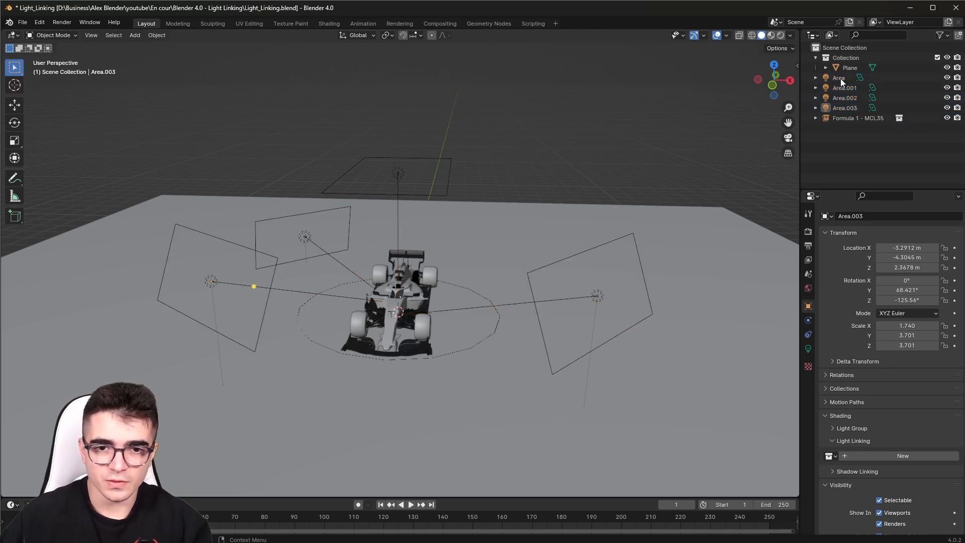
Move the four area lights into a new collection named Lamps
{"action": "left_click", "coordinate": [840, 80]}
{"action": "left_click", "coordinate": [840, 109], "text": "shift"}
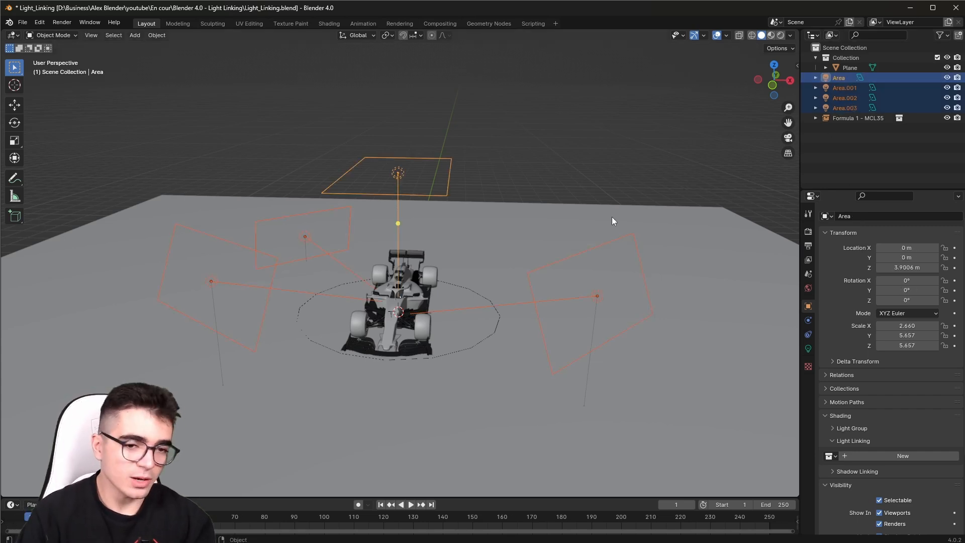
{"action": "key", "text": "m"}
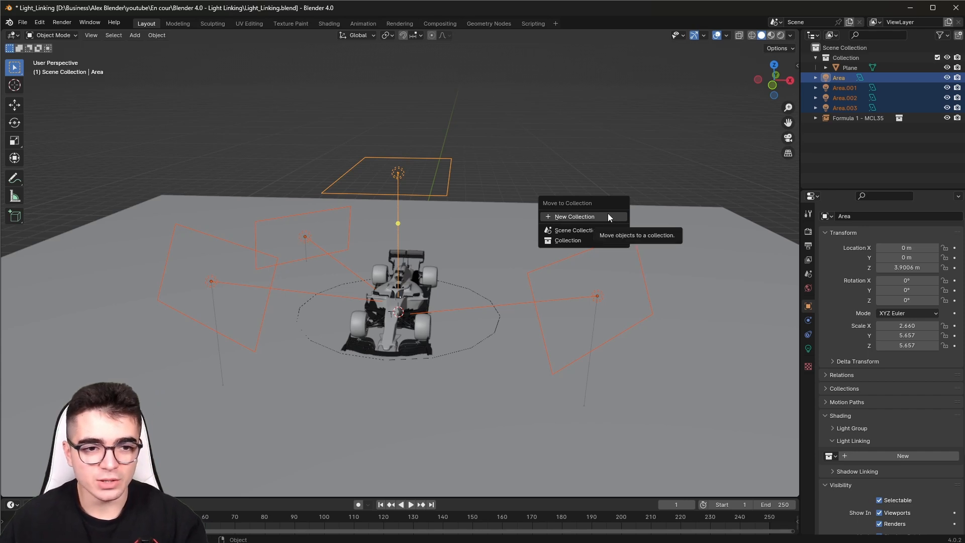
{"action": "left_click", "coordinate": [585, 217]}
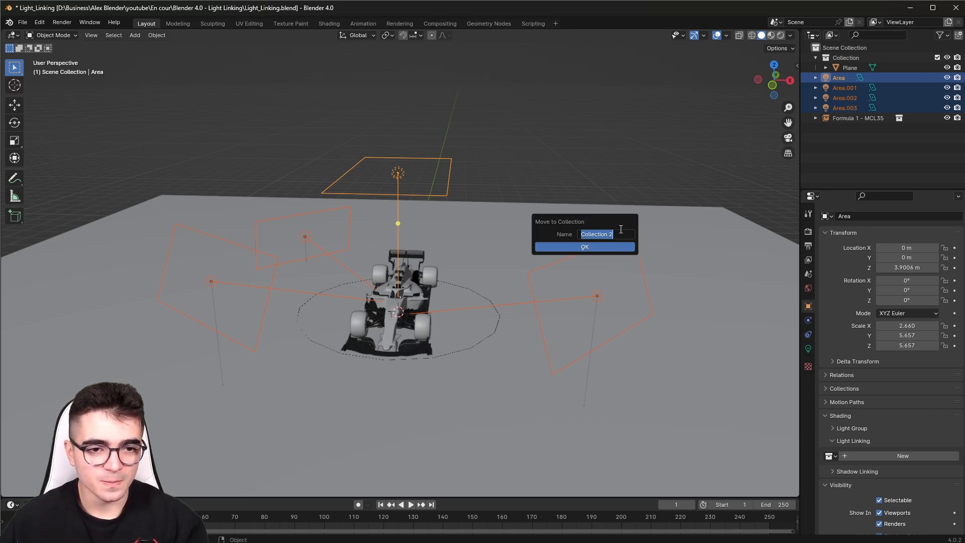
{"action": "type", "text": "Lam"}
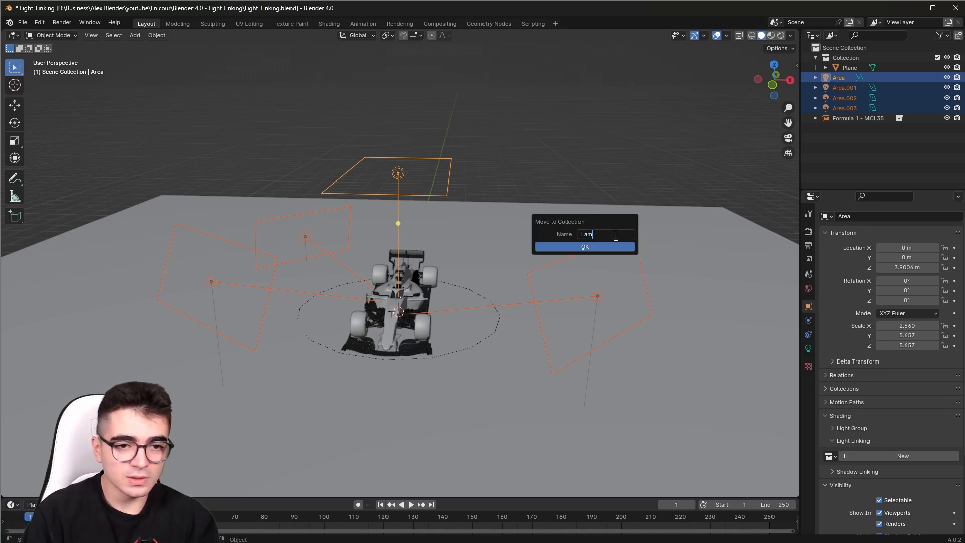
{"action": "type", "text": "ps"}
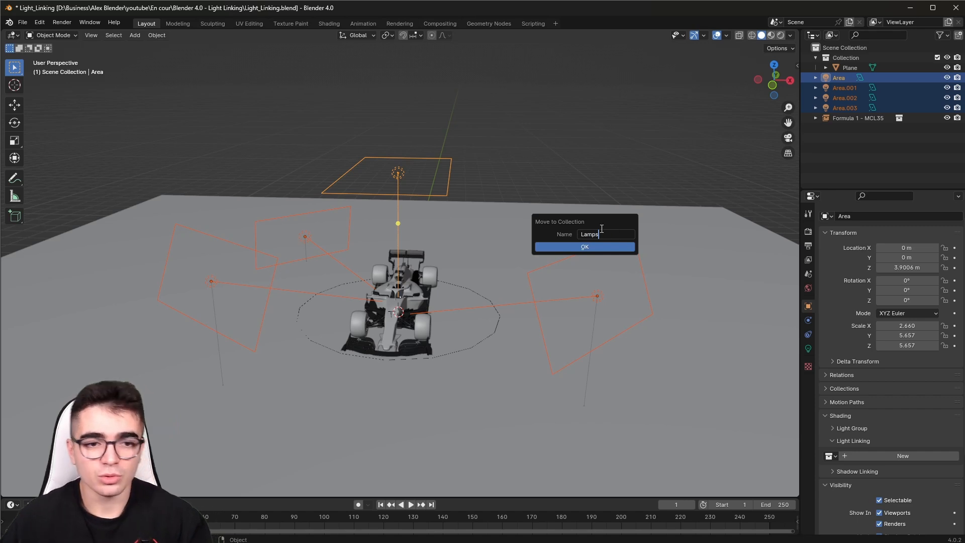
{"action": "left_click", "coordinate": [581, 247]}
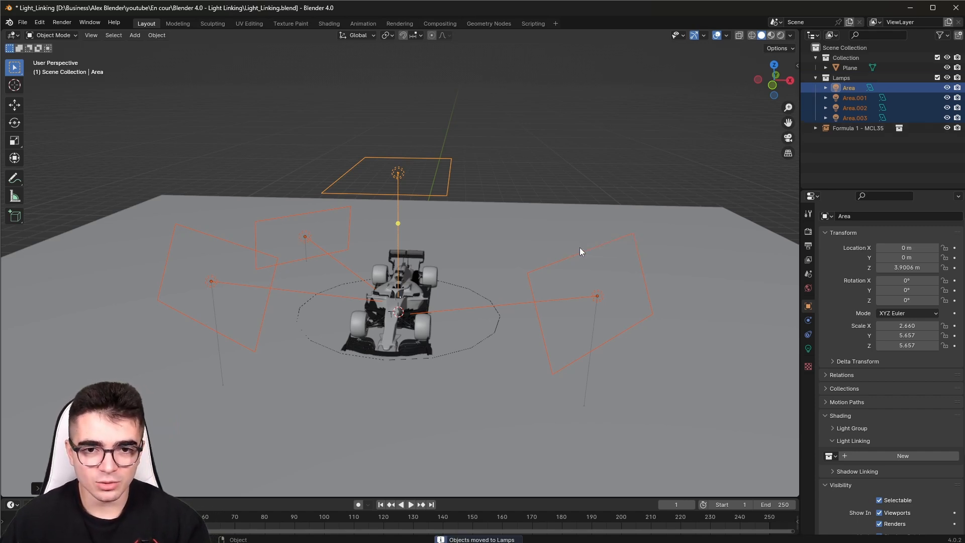
{"action": "left_click", "coordinate": [840, 76]}
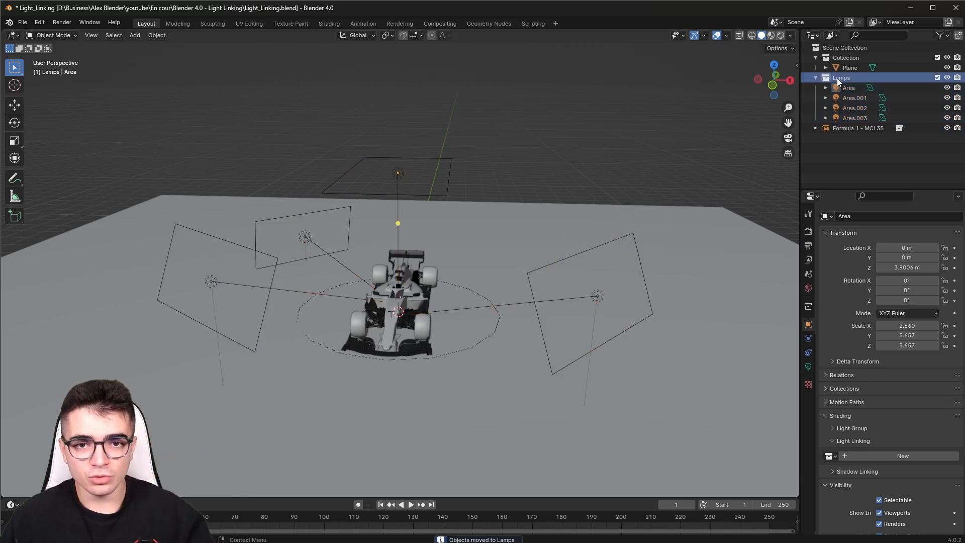
{"action": "left_click", "coordinate": [815, 77]}
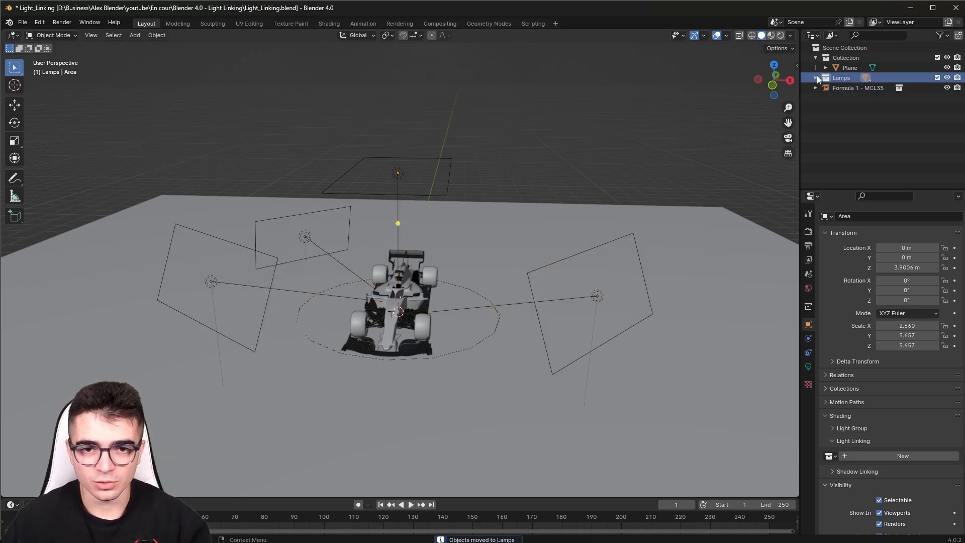
{"action": "left_click", "coordinate": [816, 78]}
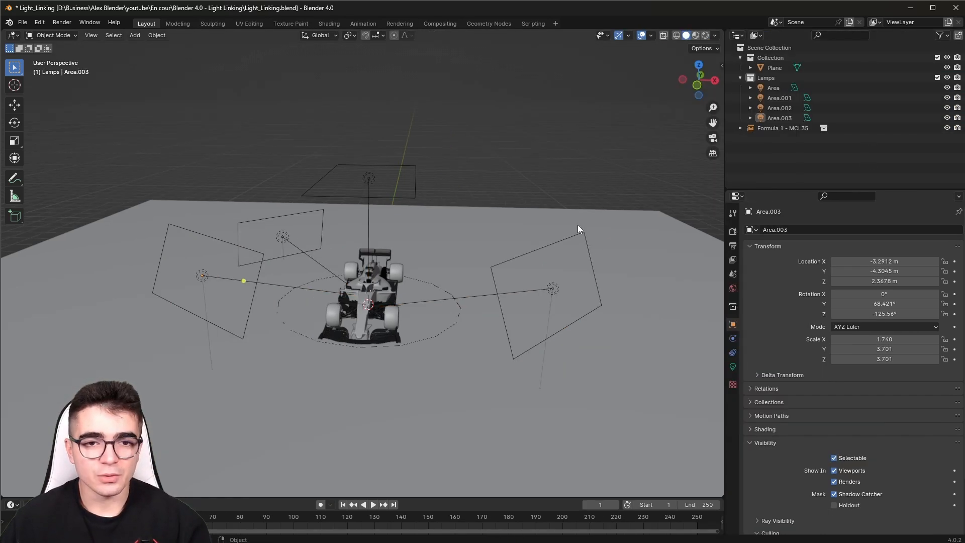
Set the light linking collection of the overhead Area light to Formula 1 - MCL35, with its Shadow Linking settings expanded
{"action": "left_click", "coordinate": [776, 88]}
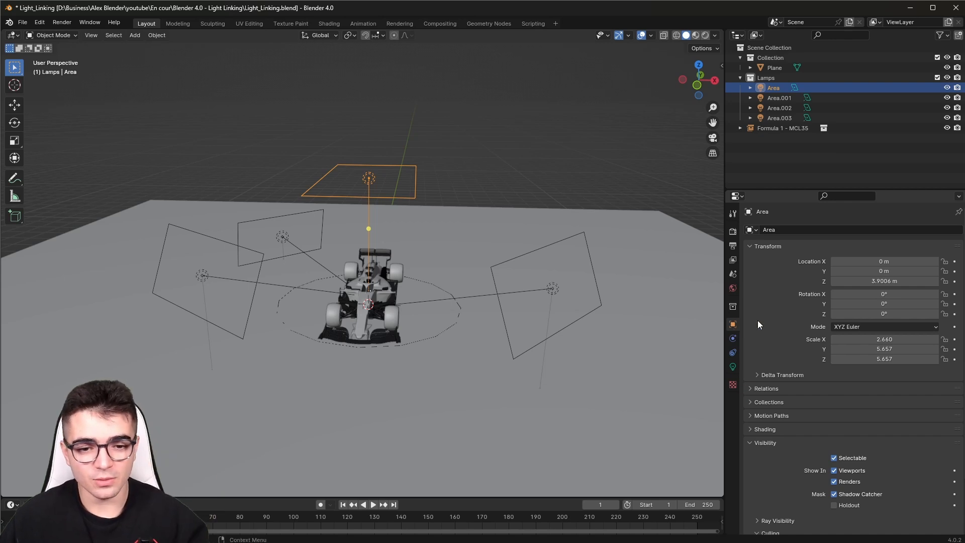
{"action": "left_click", "coordinate": [762, 431]}
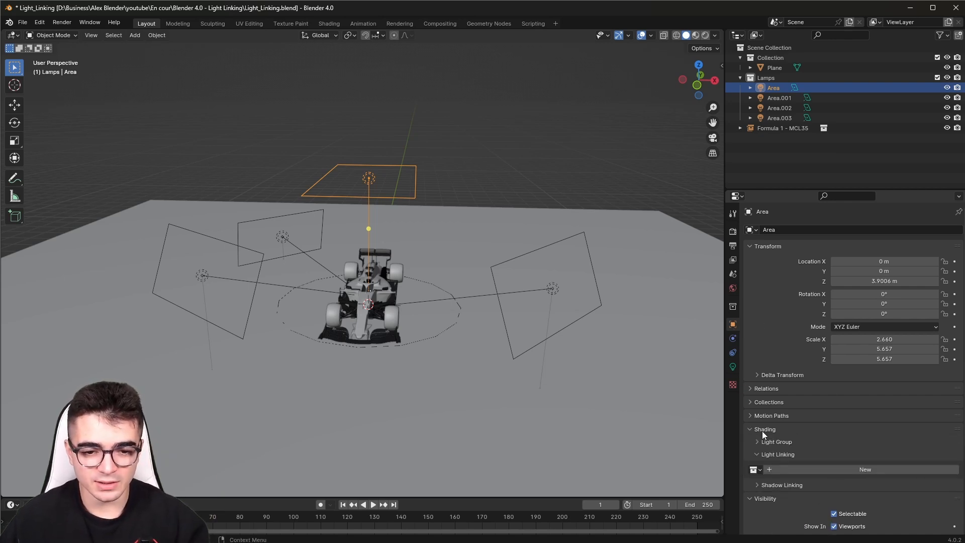
{"action": "scroll", "coordinate": [803, 414], "scroll_direction": "down", "scroll_amount": 2}
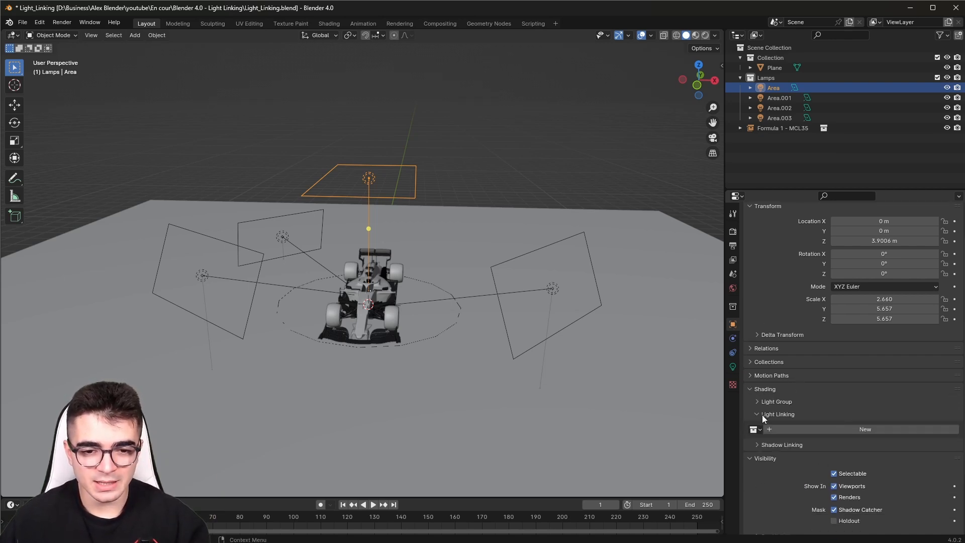
{"action": "left_click", "coordinate": [773, 444]}
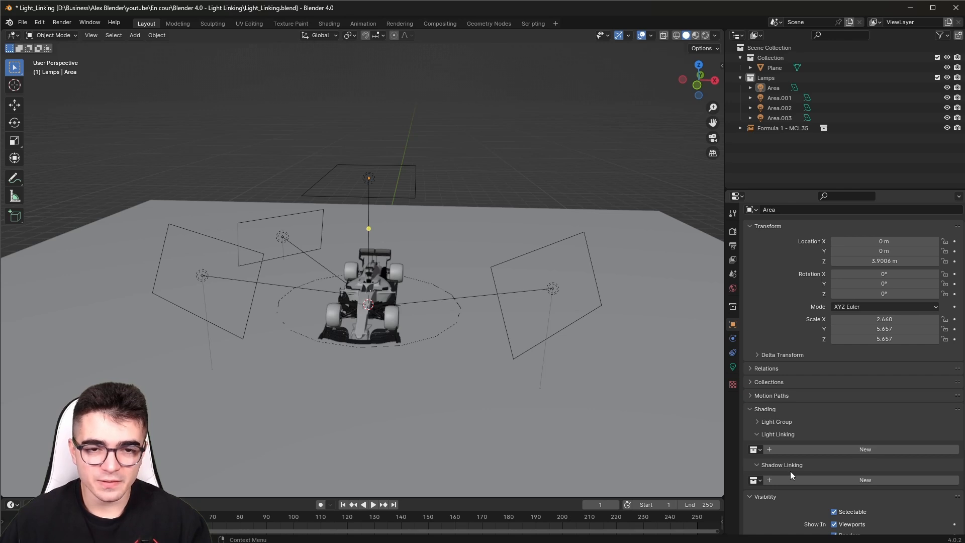
{"action": "left_click", "coordinate": [754, 450]}
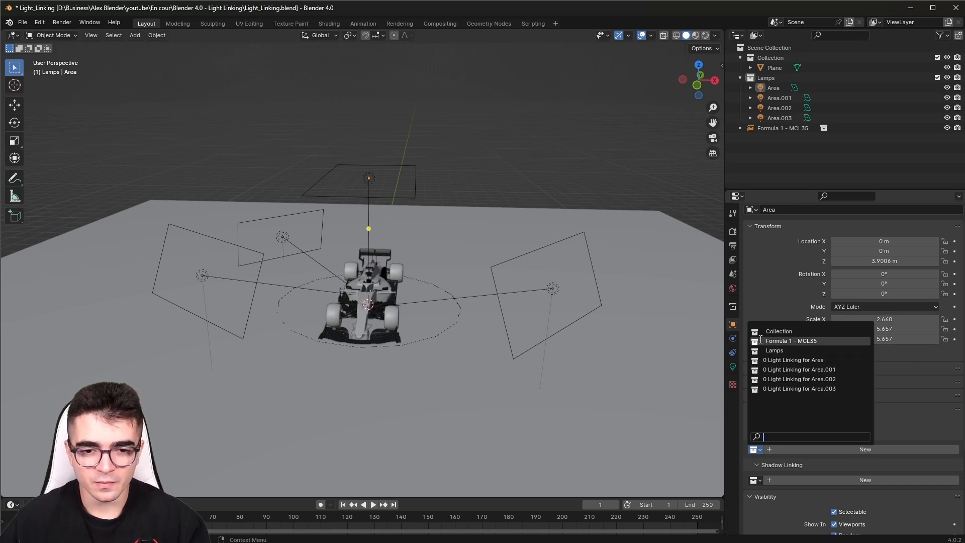
{"action": "left_click", "coordinate": [789, 340]}
Exclude wheels_rim_fr.002, wheels_tire.fr and wheels_tire.rl from the Area light's light linking
{"action": "scroll", "coordinate": [825, 405], "scroll_direction": "down", "scroll_amount": 5}
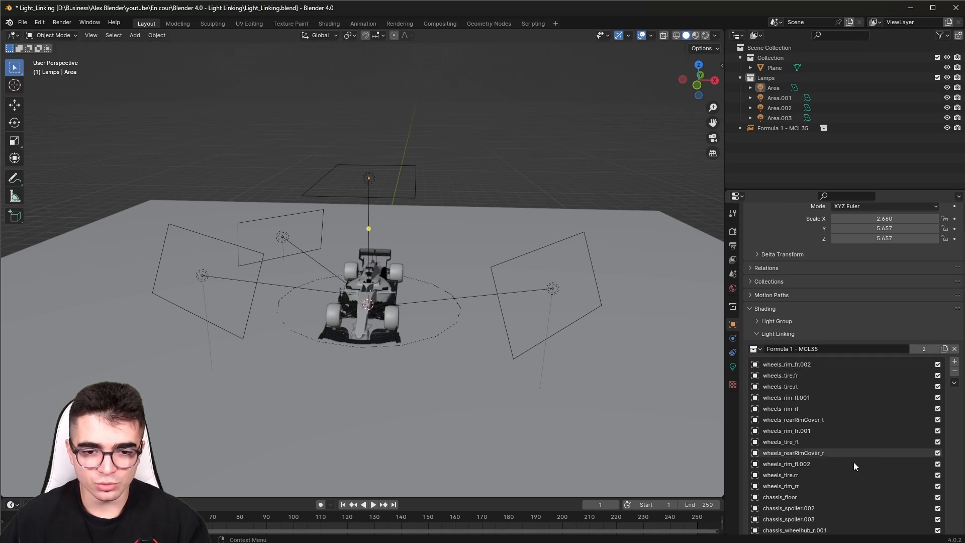
{"action": "scroll", "coordinate": [883, 462], "scroll_direction": "down", "scroll_amount": 2}
{"action": "left_click", "coordinate": [938, 324]}
{"action": "left_click", "coordinate": [938, 335]}
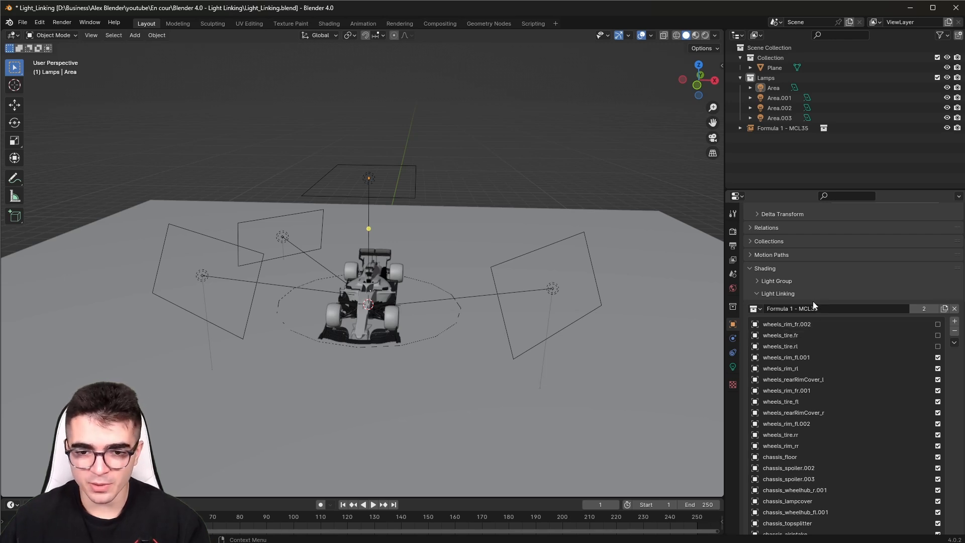
Include wheels_tire.rl, wheels_tire.fr and wheels_rim_fr.002 again in the overhead Area light's light linking
{"action": "left_click", "coordinate": [938, 347]}
{"action": "left_click", "coordinate": [938, 336]}
{"action": "left_click", "coordinate": [938, 325]}
{"action": "scroll", "coordinate": [816, 393], "scroll_direction": "down", "scroll_amount": 6}
{"action": "scroll", "coordinate": [834, 448], "scroll_direction": "up", "scroll_amount": 7}
{"action": "scroll", "coordinate": [845, 482], "scroll_direction": "up", "scroll_amount": 4}
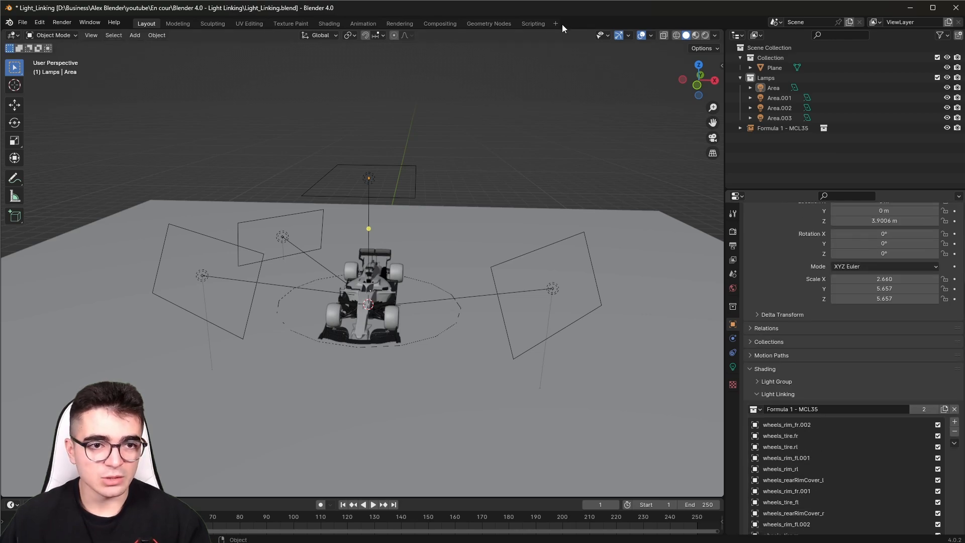
Show the scene in rendered shading and examine how the overhead Area light falls on the car and floor
{"action": "left_click", "coordinate": [705, 35]}
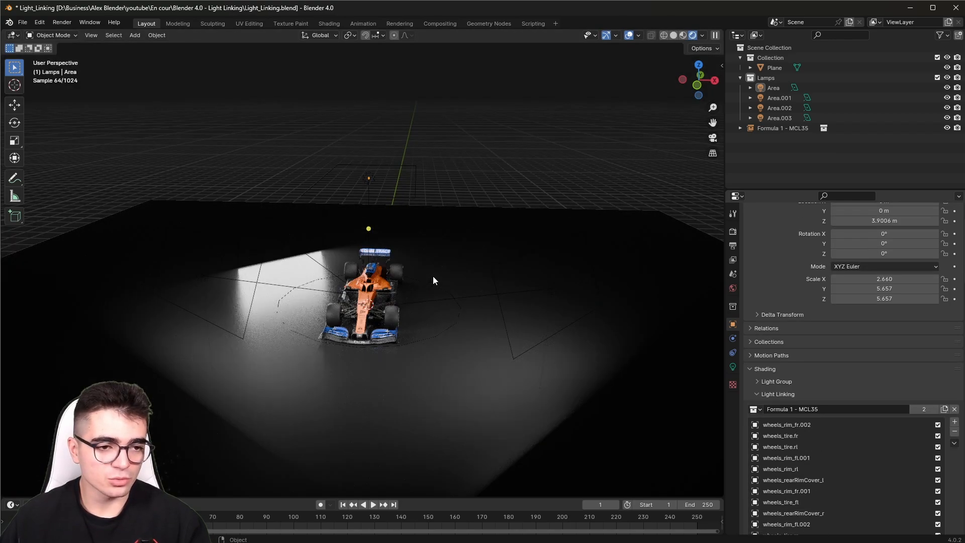
{"action": "left_click", "coordinate": [770, 87]}
{"action": "scroll", "coordinate": [391, 238], "scroll_direction": "up", "scroll_amount": 5}
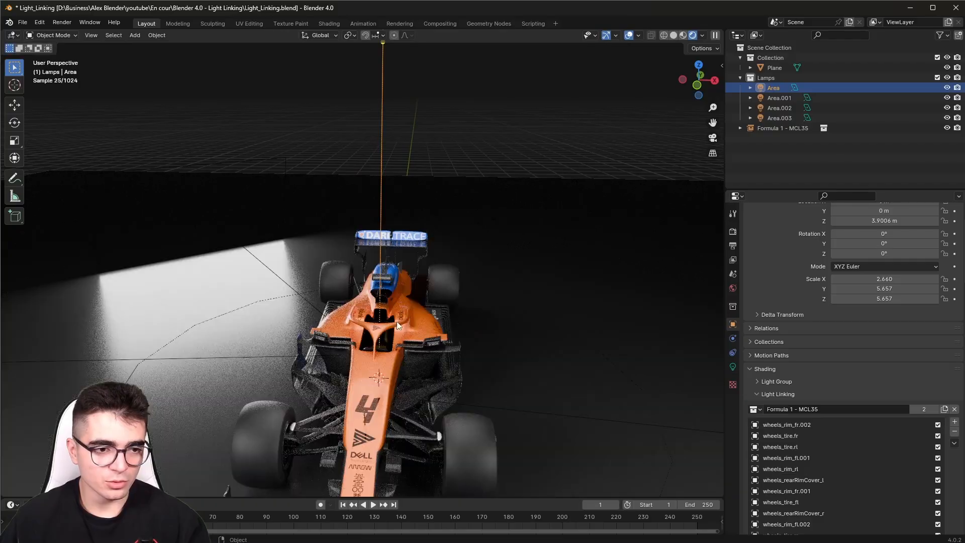
{"action": "middle_click_drag", "start_coordinate": [454, 320], "coordinate": [506, 265]}
{"action": "scroll", "coordinate": [467, 333], "scroll_direction": "down", "scroll_amount": 5}
Set the light linking collection of Area.001, Area.002 and Area.003 to Formula 1 - MCL35
{"action": "left_click", "coordinate": [771, 97]}
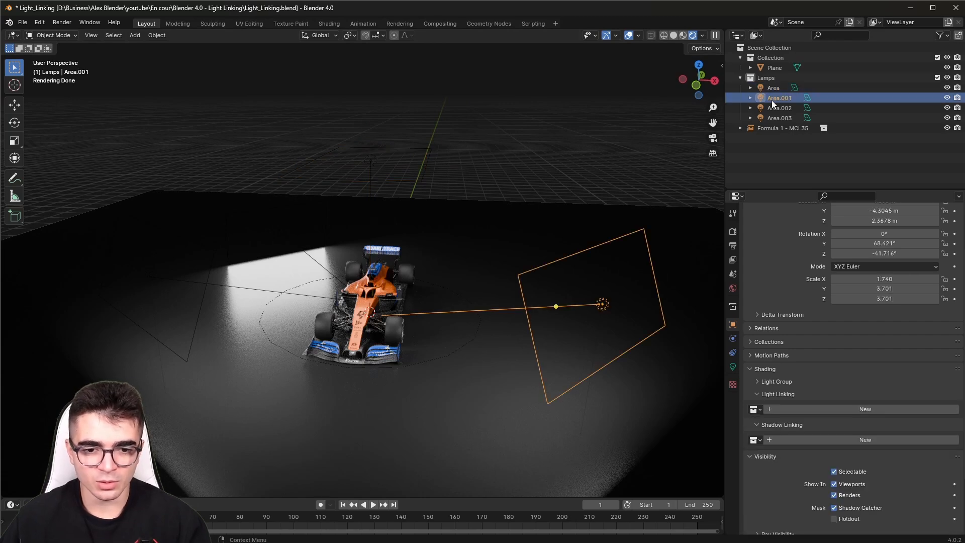
{"action": "left_click", "coordinate": [754, 409]}
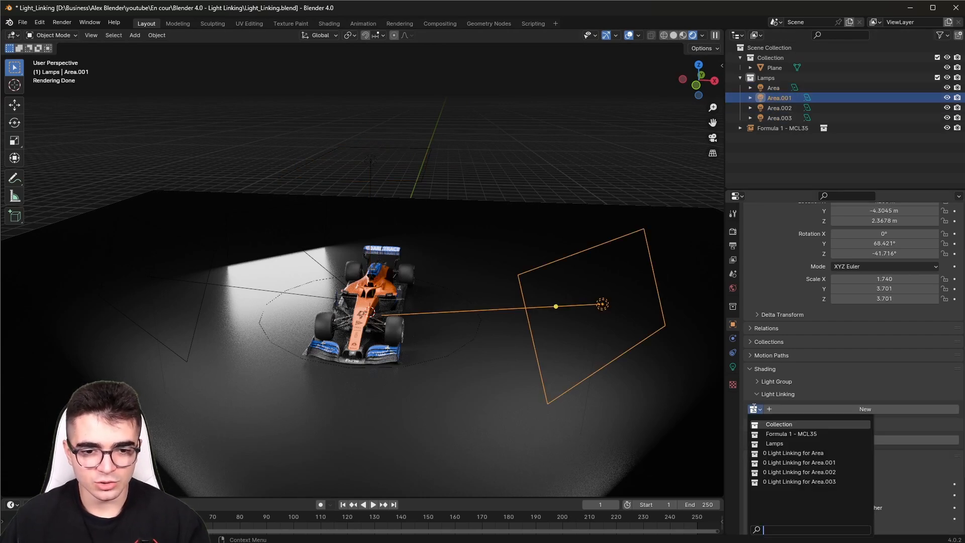
{"action": "left_click", "coordinate": [774, 434]}
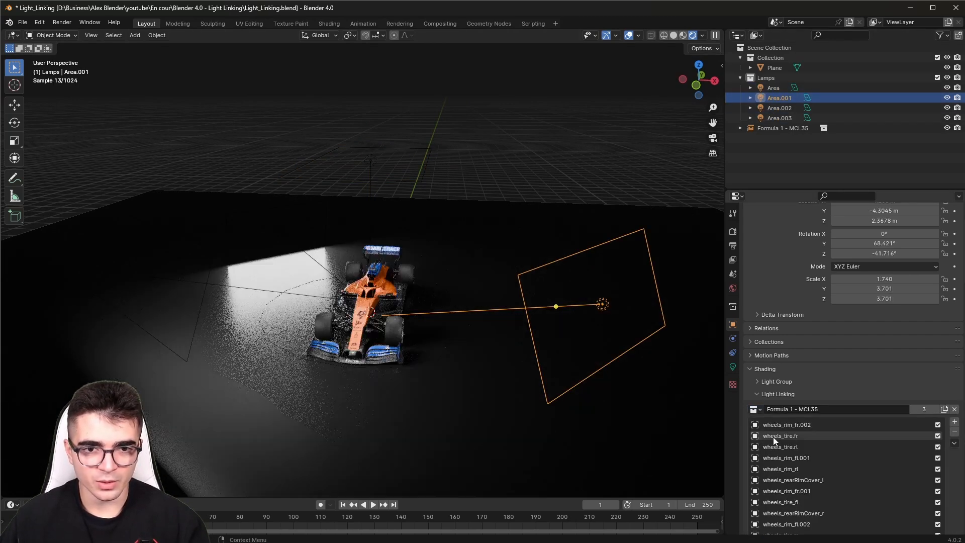
{"action": "left_click", "coordinate": [773, 108]}
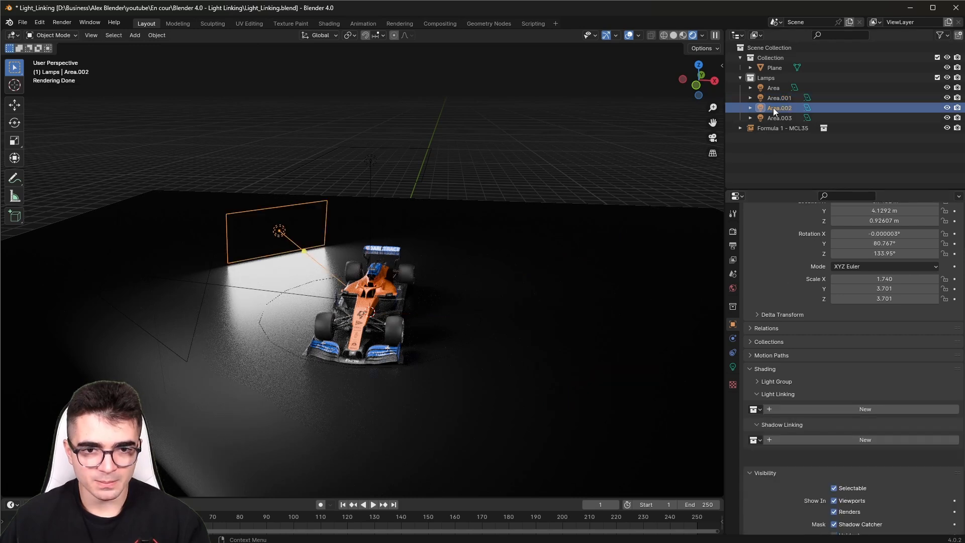
{"action": "left_click", "coordinate": [759, 410]}
{"action": "left_click", "coordinate": [770, 433]}
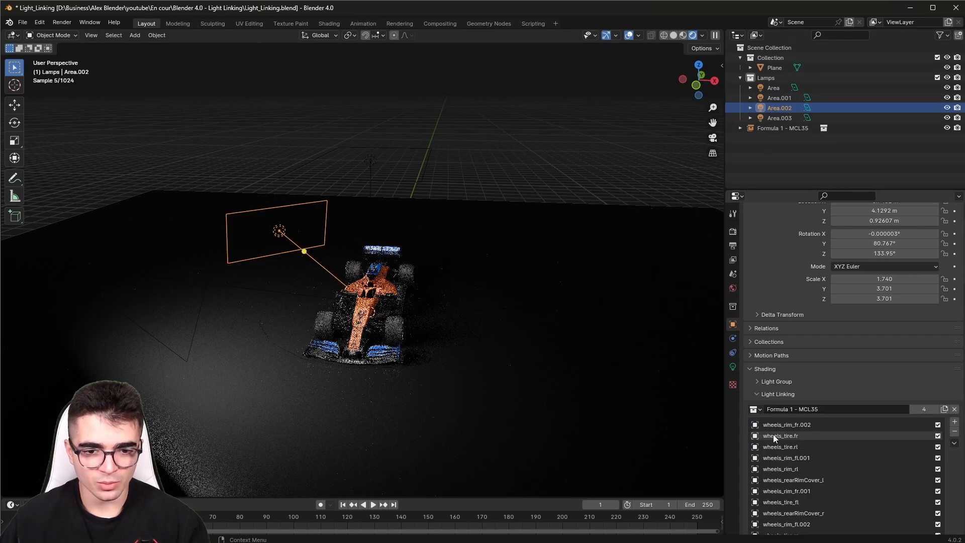
{"action": "left_click", "coordinate": [771, 119]}
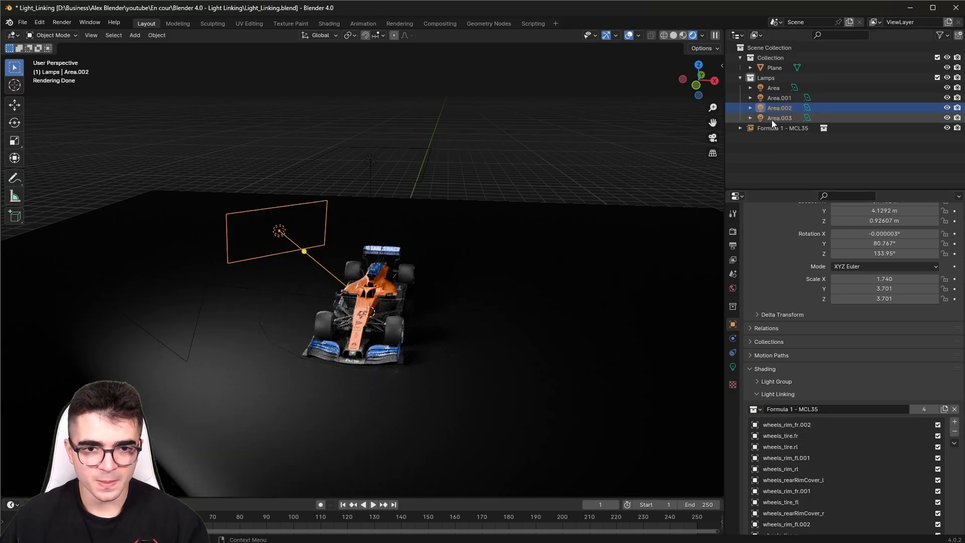
{"action": "left_click", "coordinate": [760, 410]}
{"action": "left_click", "coordinate": [790, 434]}
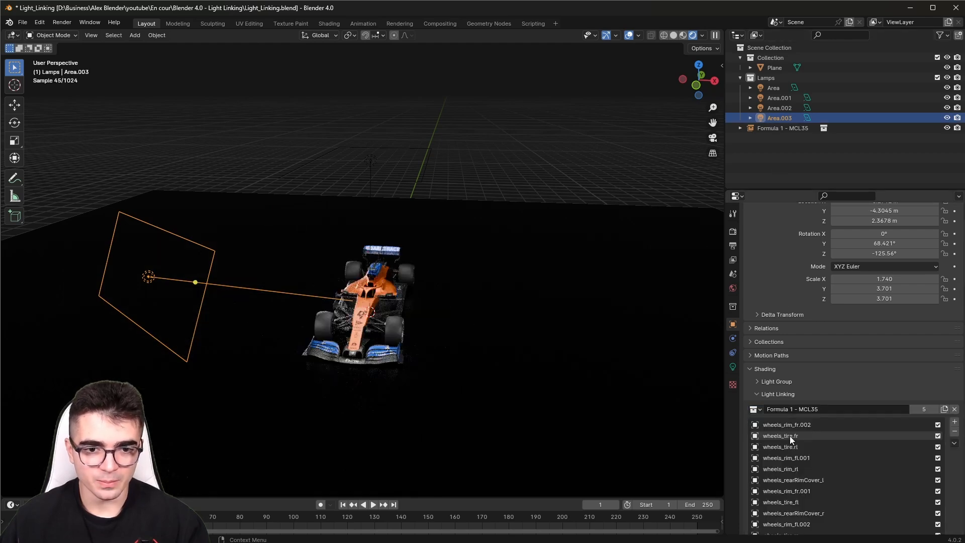
Examine the rendered car and surrounding floor from the front, side and rear with all four lights linked
{"action": "left_click", "coordinate": [391, 201]}
{"action": "left_click", "coordinate": [506, 152]}
{"action": "scroll", "coordinate": [429, 318], "scroll_direction": "up", "scroll_amount": 4}
{"action": "middle_click_drag", "start_coordinate": [429, 317], "coordinate": [443, 257], "text": "shift"}
{"action": "middle_click_drag", "start_coordinate": [603, 293], "coordinate": [532, 283]}
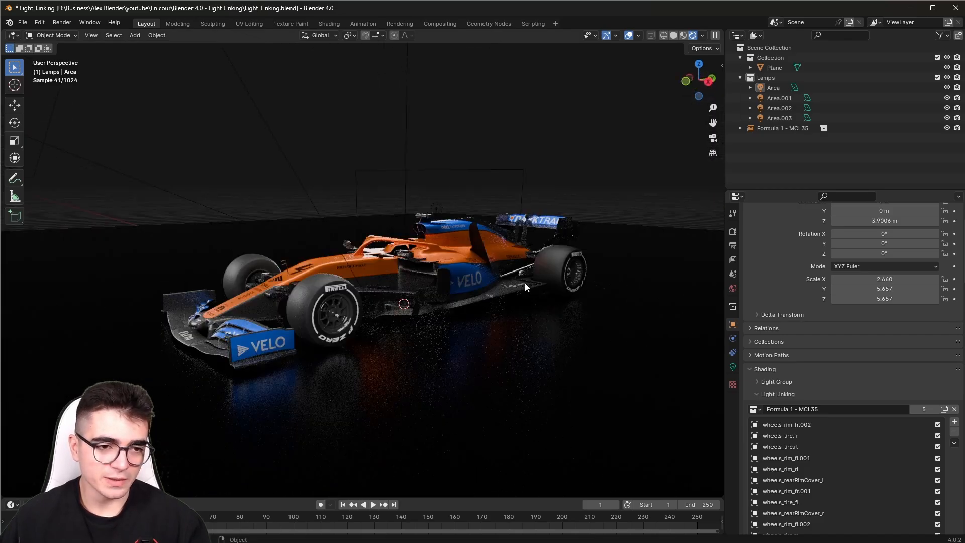
{"action": "left_click", "coordinate": [457, 255]}
{"action": "scroll", "coordinate": [461, 169], "scroll_direction": "up", "scroll_amount": 2}
{"action": "left_click", "coordinate": [462, 168]}
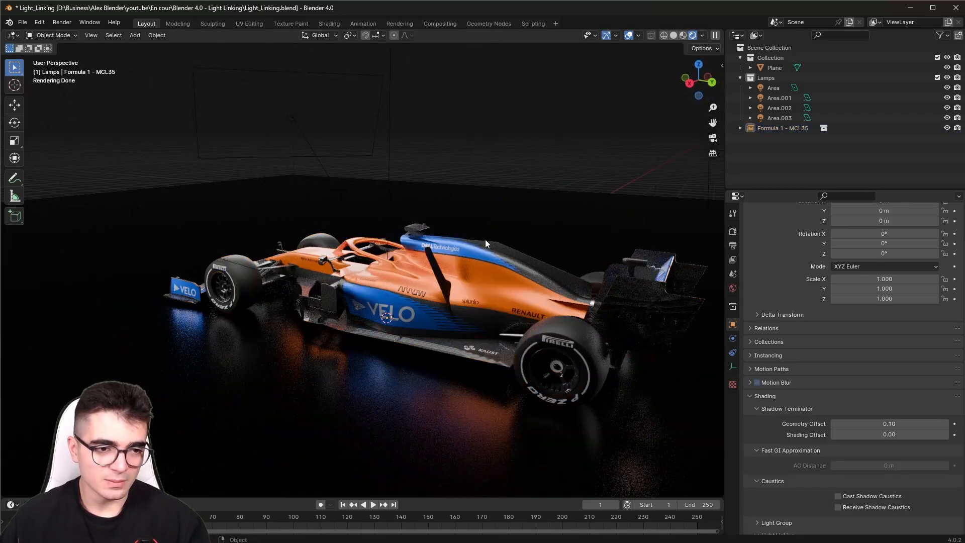
{"action": "scroll", "coordinate": [494, 214], "scroll_direction": "up", "scroll_amount": 4}
{"action": "middle_click_drag", "start_coordinate": [444, 282], "coordinate": [306, 284]}
{"action": "middle_click_drag", "start_coordinate": [522, 243], "coordinate": [436, 314]}
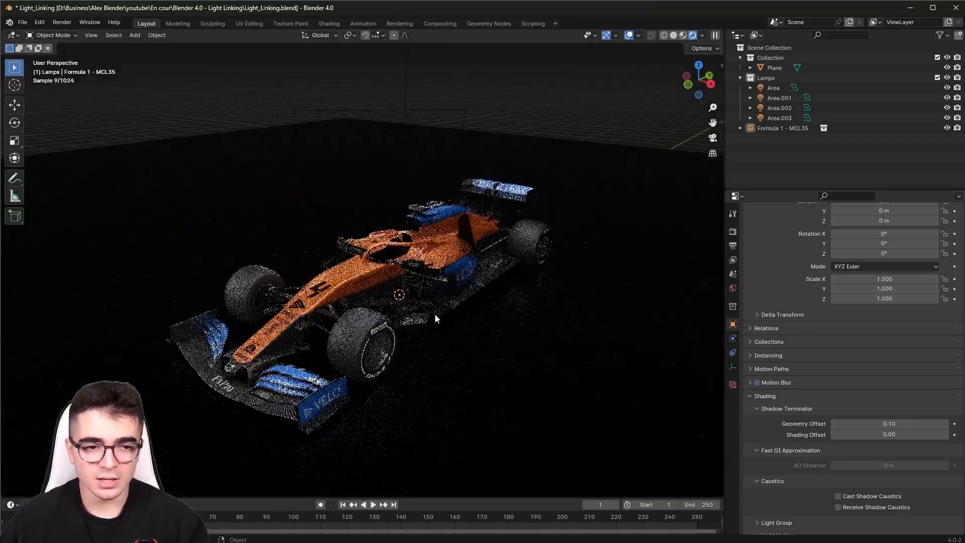
{"action": "left_click", "coordinate": [453, 266]}
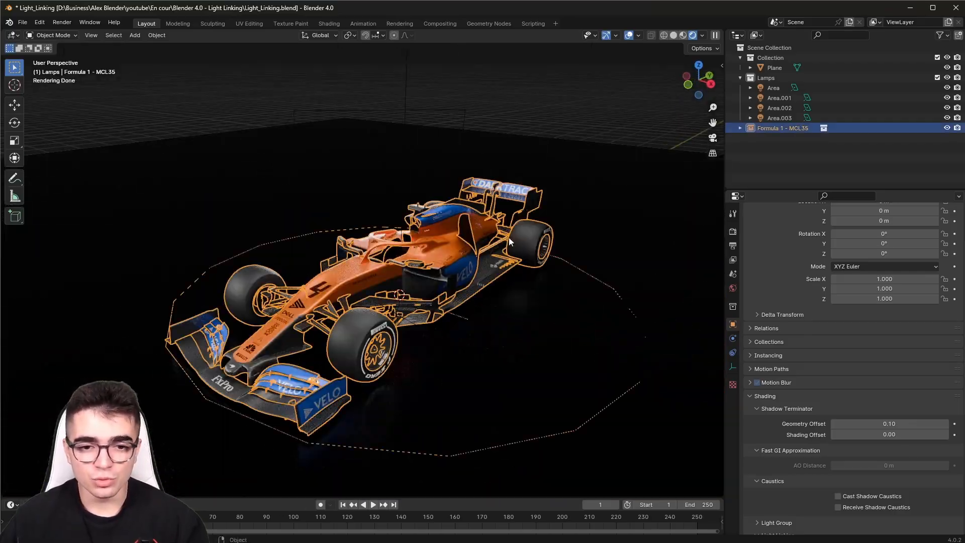
Select the overhead Area light and review the car parts in its light linking list
{"action": "left_click", "coordinate": [773, 90]}
{"action": "scroll", "coordinate": [819, 341], "scroll_direction": "down", "scroll_amount": 8}
{"action": "scroll", "coordinate": [829, 302], "scroll_direction": "down", "scroll_amount": 8}
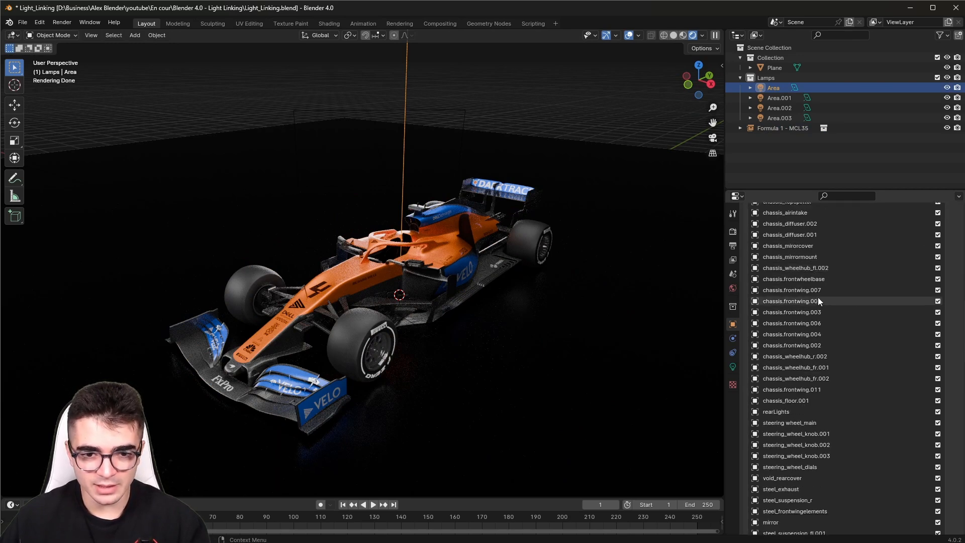
{"action": "scroll", "coordinate": [909, 444], "scroll_direction": "down", "scroll_amount": 15}
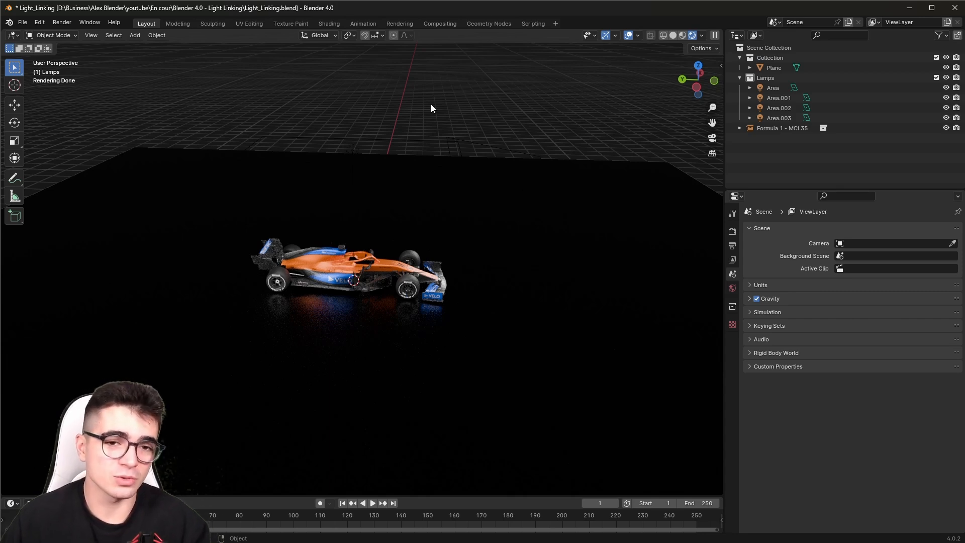
In solid shading, add a new area light and raise it along Z to about 4.79 m above the car
{"action": "left_click", "coordinate": [672, 36]}
{"action": "mouse_move", "coordinate": [503, 176]}
{"action": "middle_mouse_down"}
{"action": "mouse_move", "coordinate": [428, 192]}
{"action": "mouse_move", "coordinate": [375, 188]}
{"action": "middle_mouse_up"}
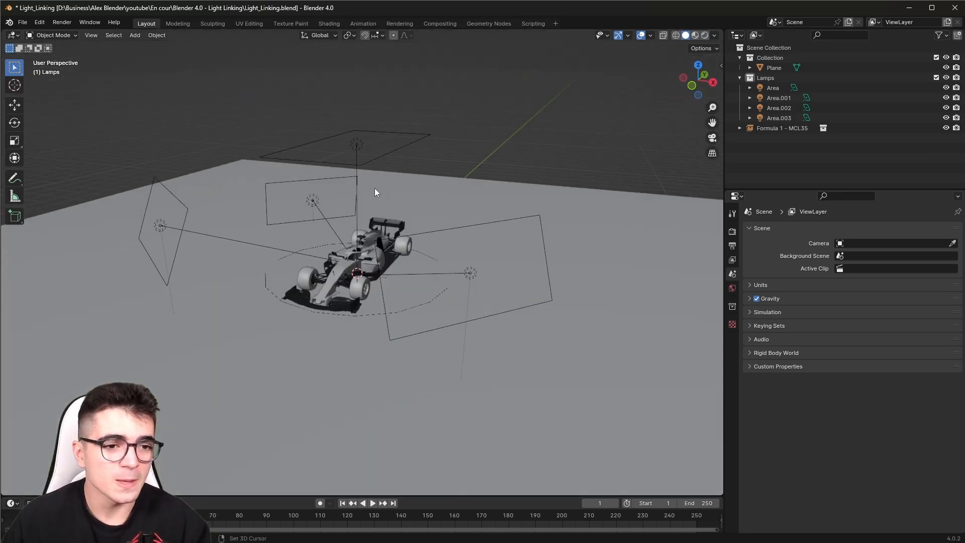
{"action": "key", "text": "shift+a"}
{"action": "mouse_move", "coordinate": [375, 188]}
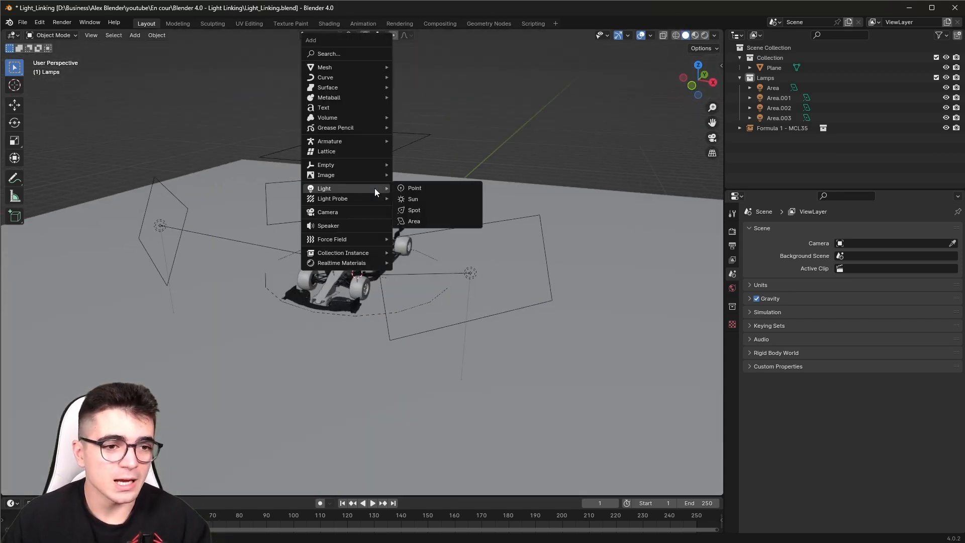
{"action": "left_click", "coordinate": [425, 223]}
{"action": "scroll", "coordinate": [396, 315], "scroll_direction": "down", "scroll_amount": 3}
{"action": "key", "text": "g"}
{"action": "key", "text": "z"}
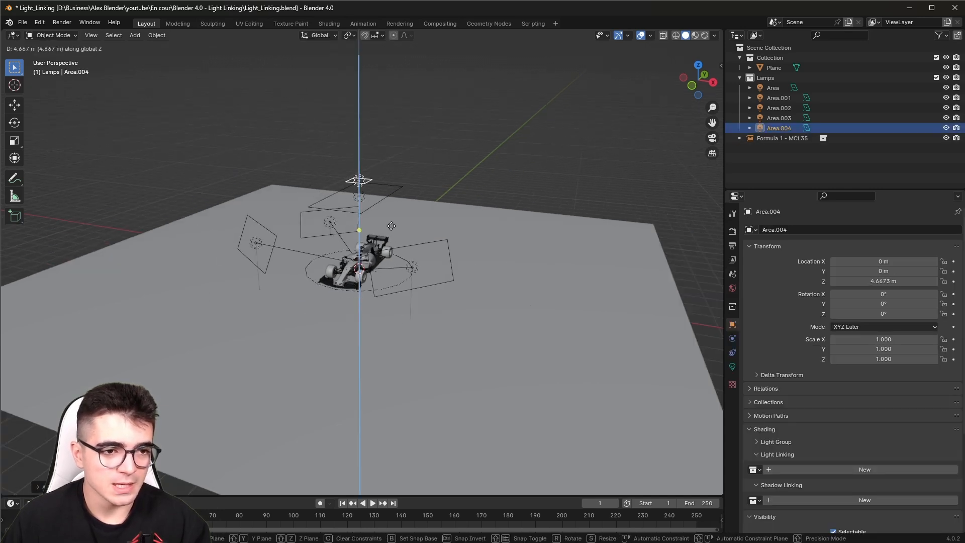
{"action": "left_click", "coordinate": [243, 165]}
Scale the new area light up to about 40 so it extends beyond the floor plane
{"action": "scroll", "coordinate": [465, 258], "scroll_direction": "down", "scroll_amount": 4}
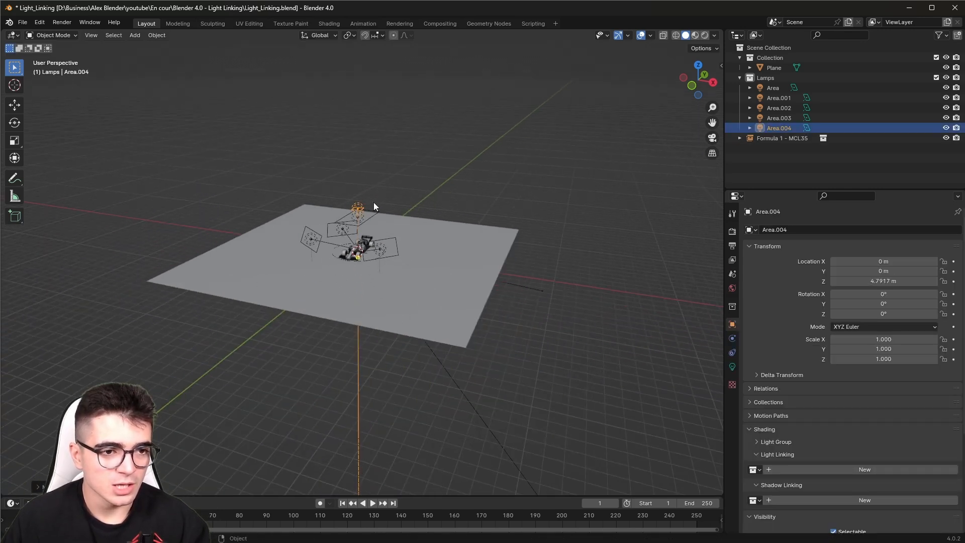
{"action": "key", "text": "s"}
{"action": "left_click", "coordinate": [324, 213]}
{"action": "scroll", "coordinate": [576, 317], "scroll_direction": "up", "scroll_amount": 3}
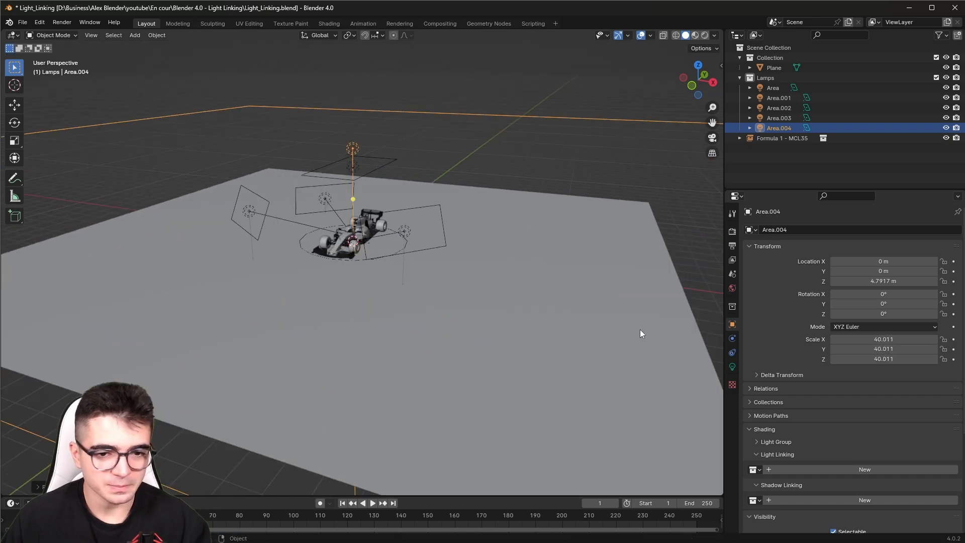
Set the large area light's power to 100000 W and show the scene in rendered shading
{"action": "left_click", "coordinate": [733, 366]}
{"action": "left_click", "coordinate": [877, 299]}
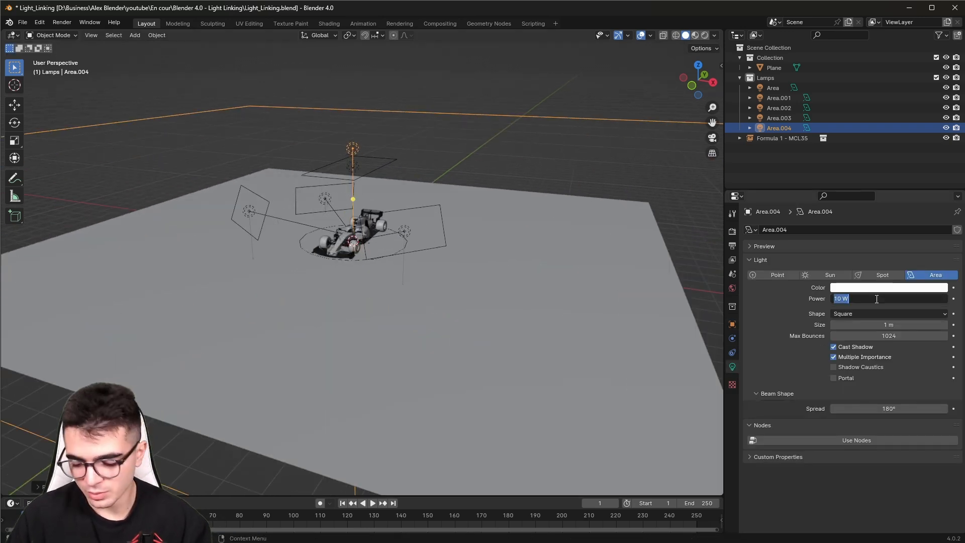
{"action": "type", "text": "100000"}
{"action": "key", "text": "Return"}
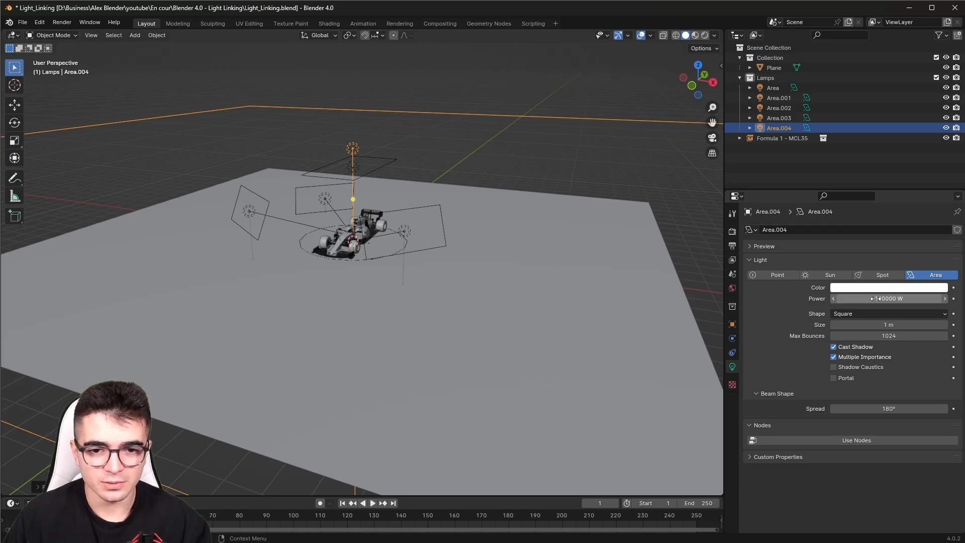
{"action": "left_click", "coordinate": [704, 35]}
{"action": "scroll", "coordinate": [485, 343], "scroll_direction": "up", "scroll_amount": 3}
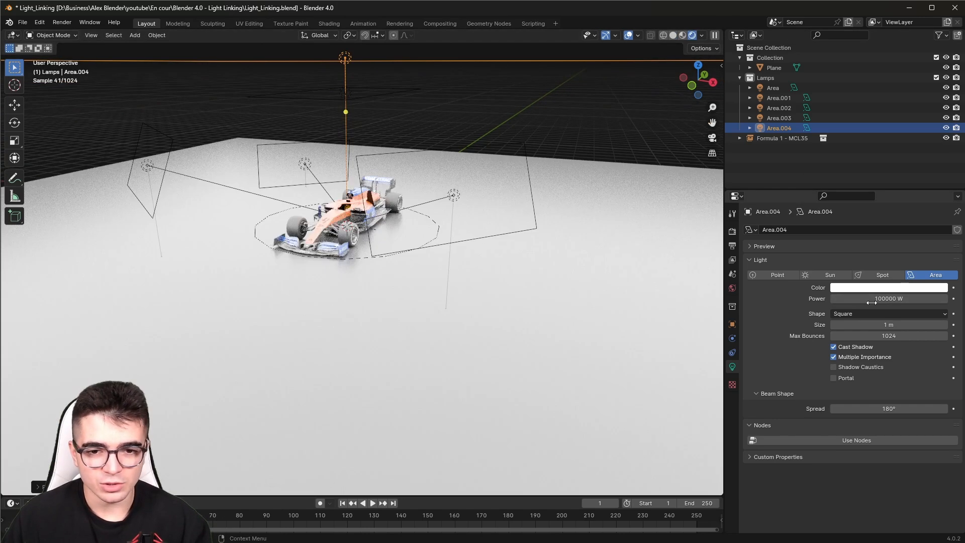
Reduce the large area light's power to 10000 W
{"action": "left_click", "coordinate": [855, 299]}
{"action": "left_click", "coordinate": [856, 300]}
{"action": "key", "text": "BackSpace"}
{"action": "key", "text": "Return"}
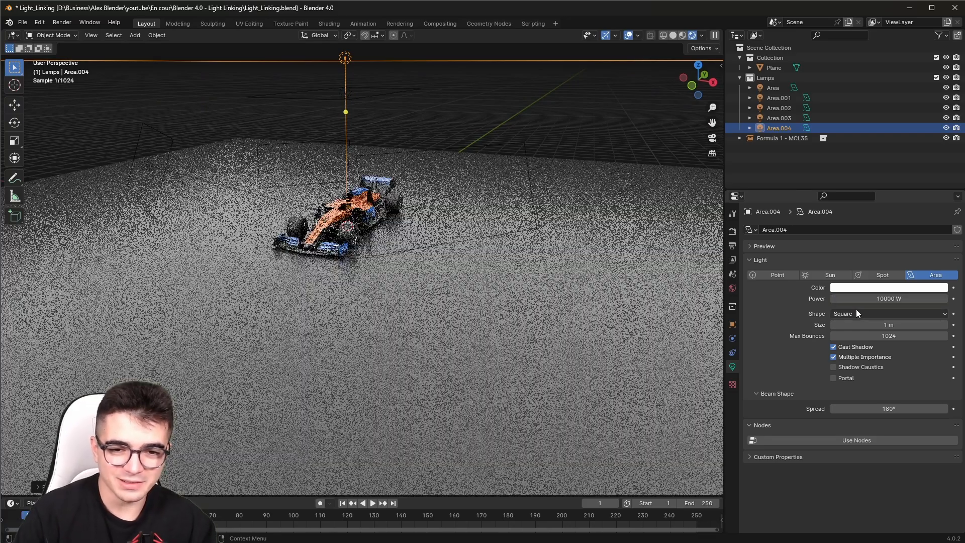
Try to move the large area light along the Z axis while viewing the car up close
{"action": "middle_click_drag", "start_coordinate": [433, 286], "coordinate": [362, 294]}
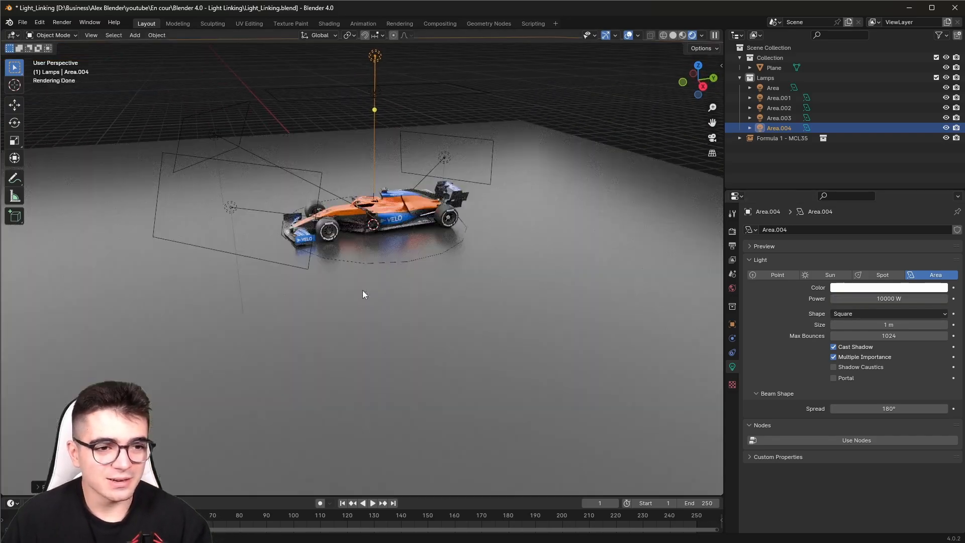
{"action": "middle_click_drag", "start_coordinate": [359, 222], "coordinate": [358, 342], "text": "shift"}
{"action": "scroll", "coordinate": [490, 377], "scroll_direction": "up", "scroll_amount": 5}
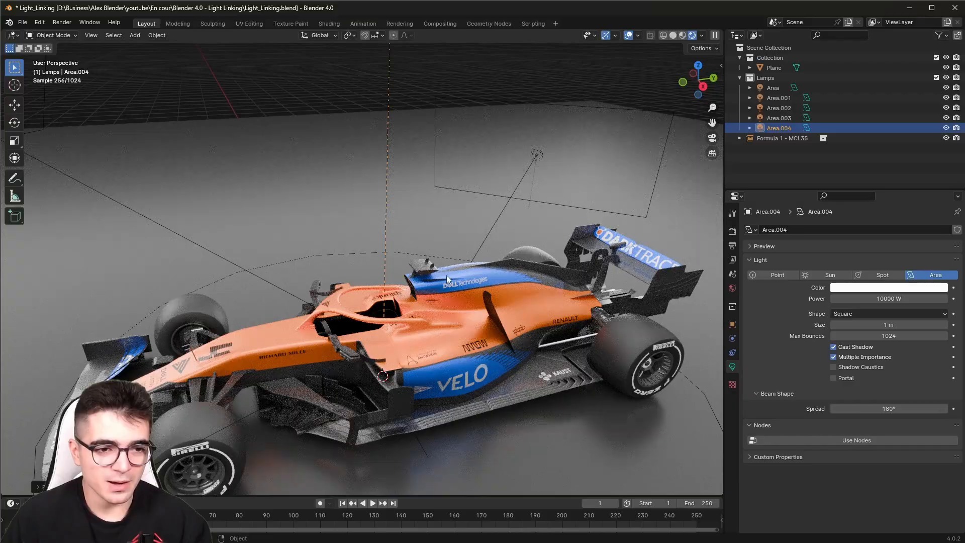
{"action": "key", "text": "g"}
{"action": "key", "text": "z"}
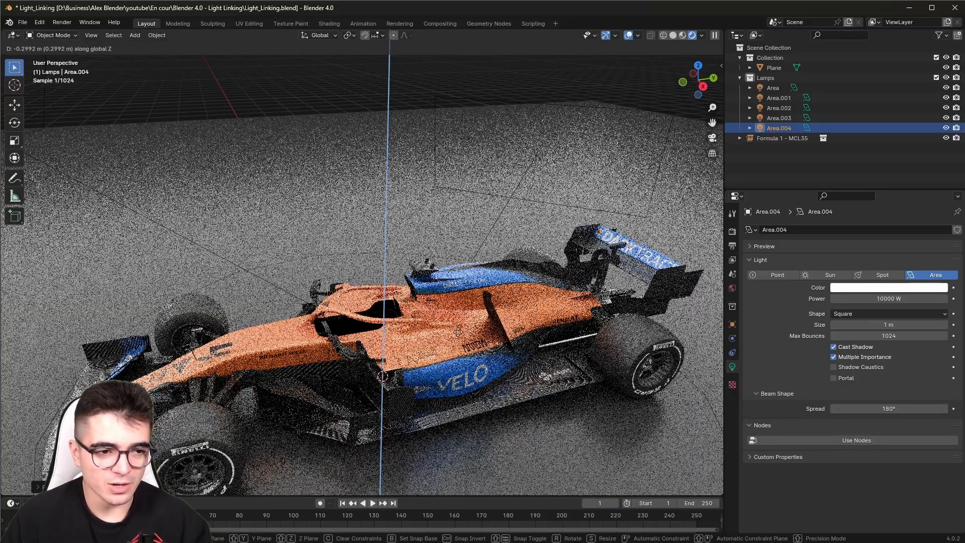
{"action": "left_click", "coordinate": [469, 431]}
Inspect the rendered scene from several angles, with the large area light Area.004 selected at the end
{"action": "scroll", "coordinate": [392, 285], "scroll_direction": "down", "scroll_amount": 5}
{"action": "scroll", "coordinate": [398, 291], "scroll_direction": "down", "scroll_amount": 5}
{"action": "middle_click_drag", "start_coordinate": [449, 287], "coordinate": [205, 233]}
{"action": "left_click", "coordinate": [205, 234]}
{"action": "left_click", "coordinate": [528, 234]}
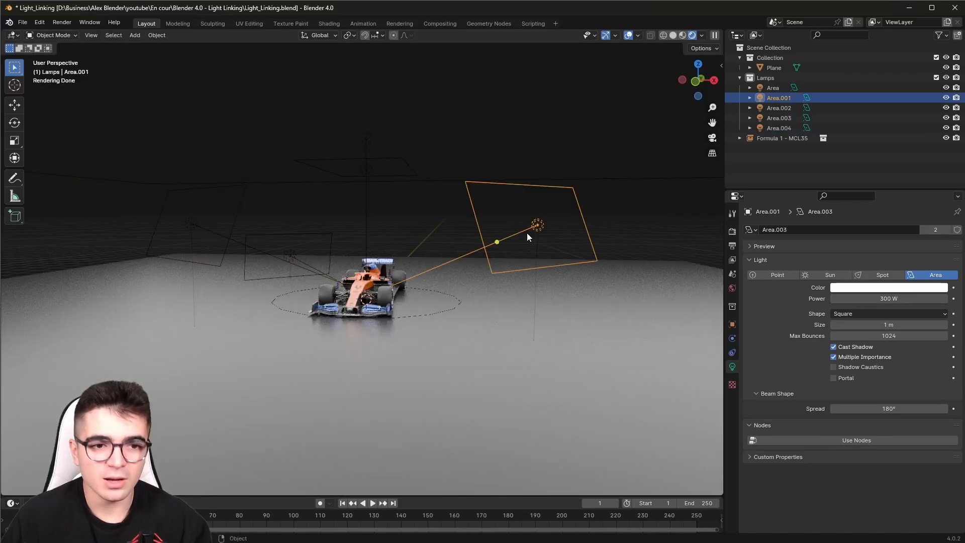
{"action": "scroll", "coordinate": [407, 205], "scroll_direction": "down", "scroll_amount": 4}
{"action": "left_click", "coordinate": [397, 181]}
{"action": "middle_click_drag", "start_coordinate": [396, 180], "coordinate": [535, 189]}
{"action": "middle_click_drag", "start_coordinate": [387, 301], "coordinate": [363, 320]}
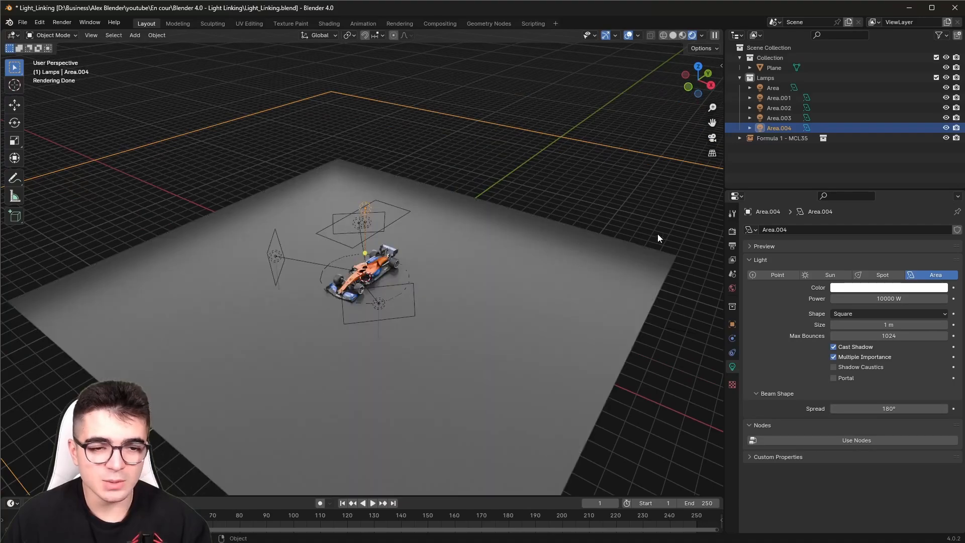
{"action": "scroll", "coordinate": [442, 369], "scroll_direction": "up", "scroll_amount": 5}
{"action": "middle_click_drag", "start_coordinate": [403, 357], "coordinate": [416, 327]}
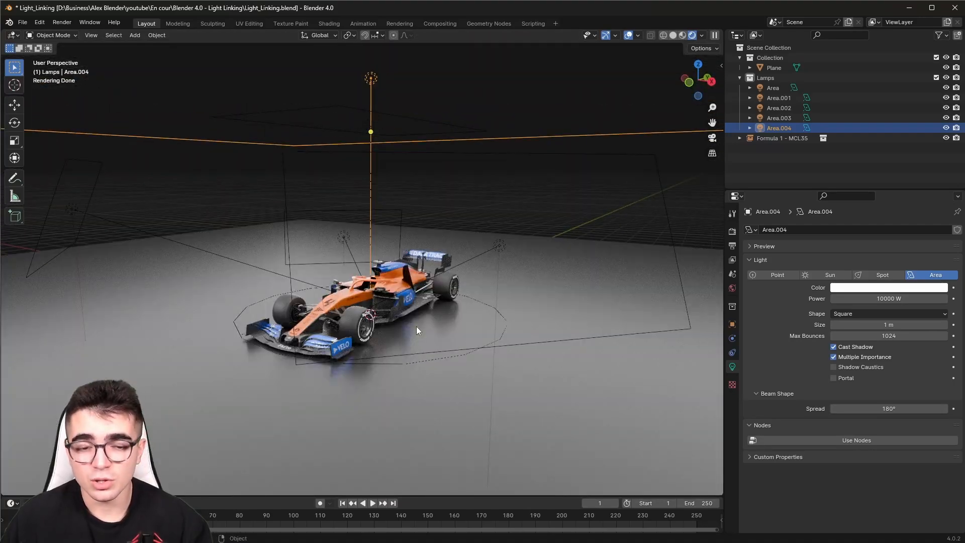
{"action": "scroll", "coordinate": [416, 327], "scroll_direction": "up", "scroll_amount": 3}
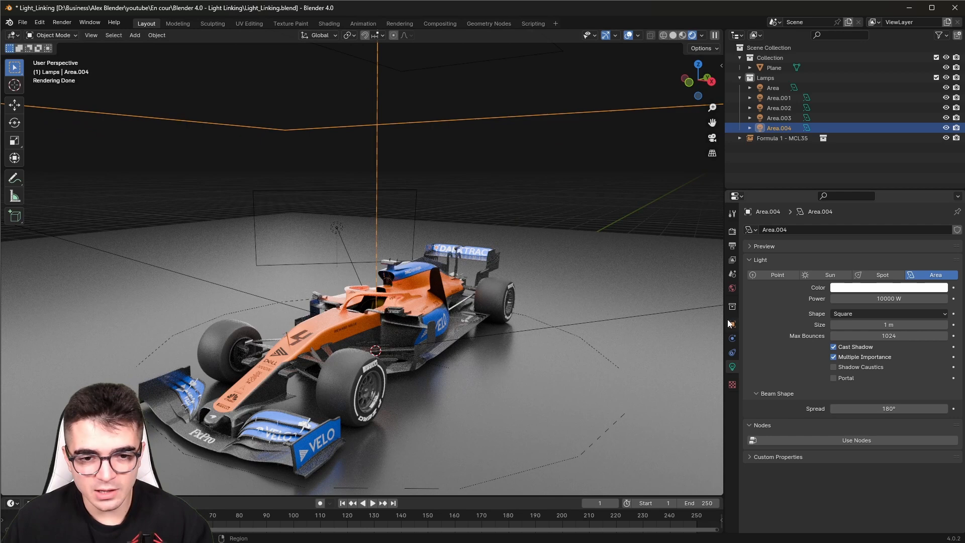
Assign the existing collection named Collection, containing the Plane, as the light linking collection of the large area light Area.004
{"action": "left_click", "coordinate": [731, 324]}
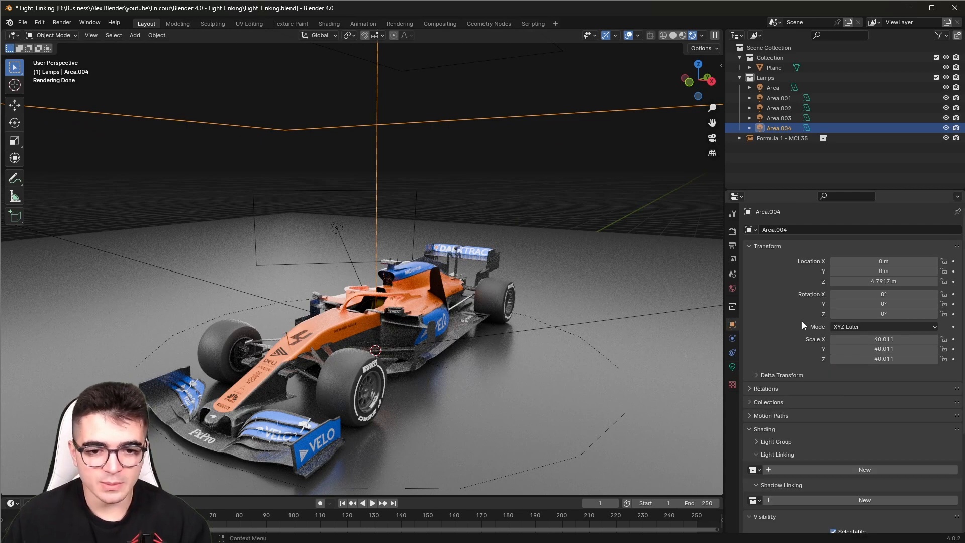
{"action": "scroll", "coordinate": [855, 382], "scroll_direction": "down", "scroll_amount": 5}
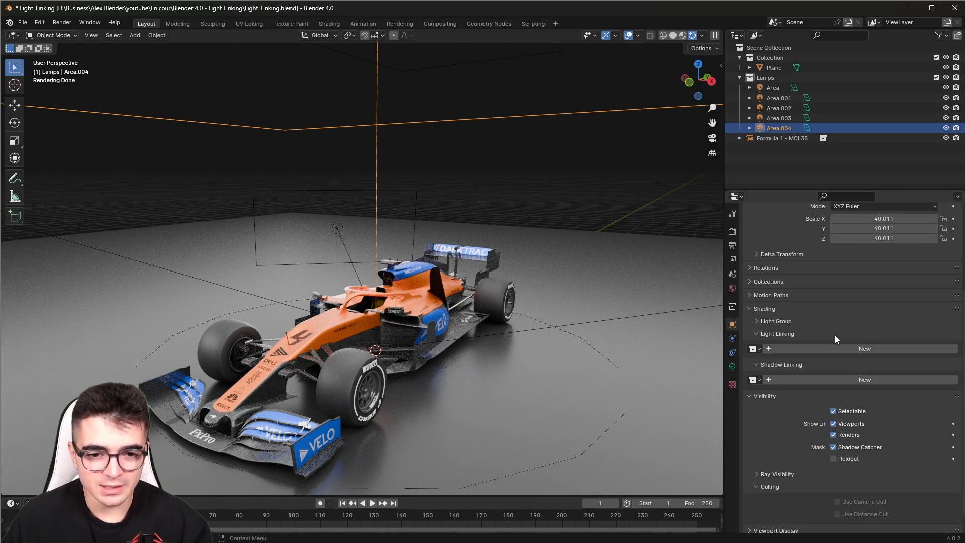
{"action": "left_click", "coordinate": [753, 348]}
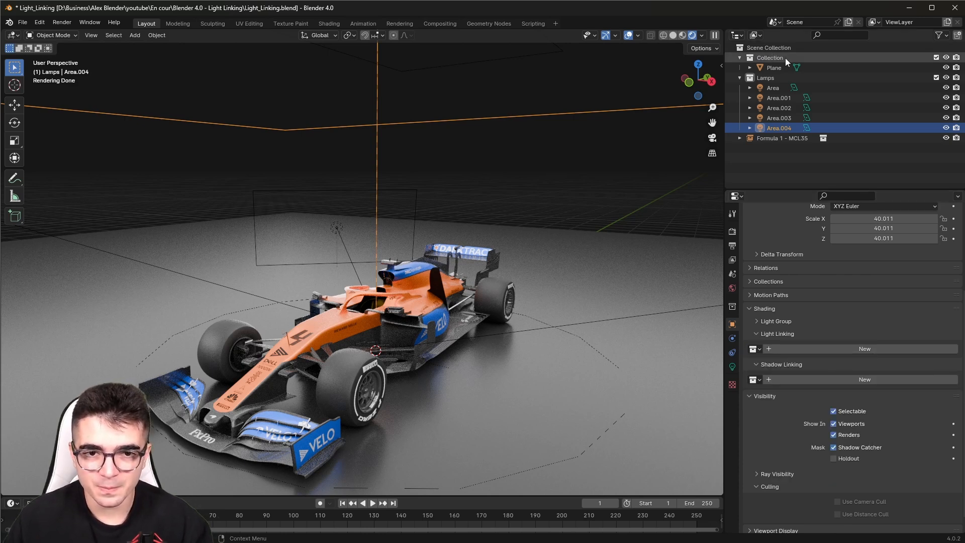
{"action": "left_click", "coordinate": [755, 348]}
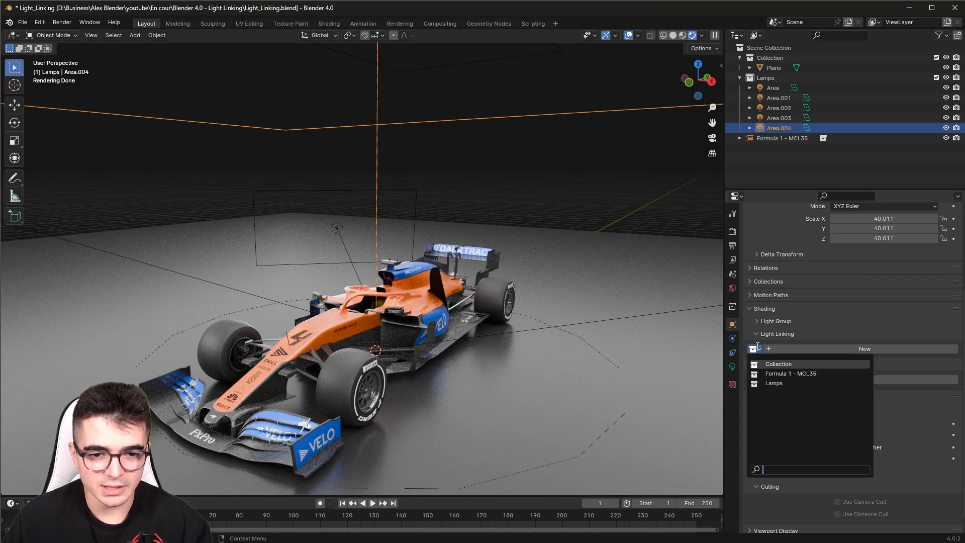
{"action": "left_click", "coordinate": [792, 363]}
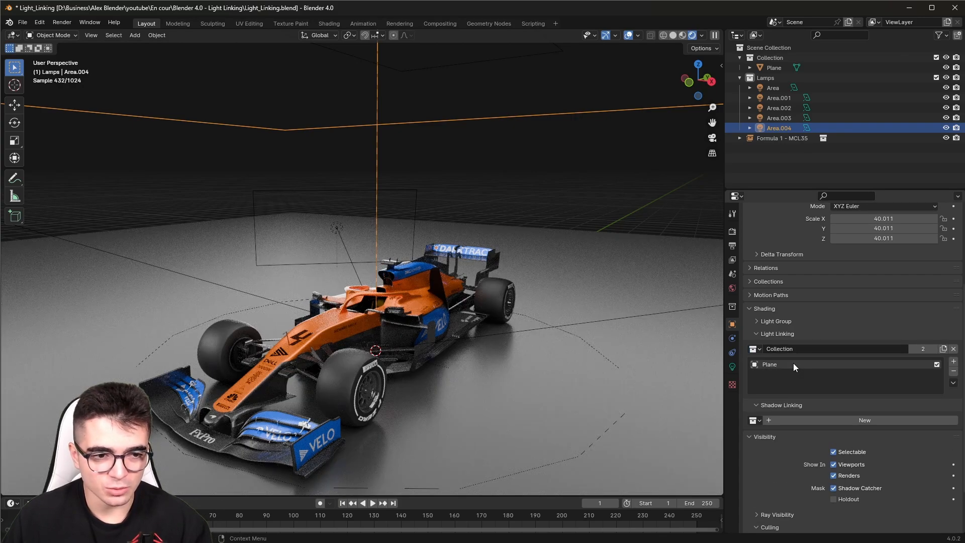
Toggle the Plane off and back on in Area.004's light linking to compare the lighting around the car
{"action": "middle_click_drag", "start_coordinate": [309, 318], "coordinate": [275, 322]}
{"action": "scroll", "coordinate": [276, 322], "scroll_direction": "up", "scroll_amount": 4}
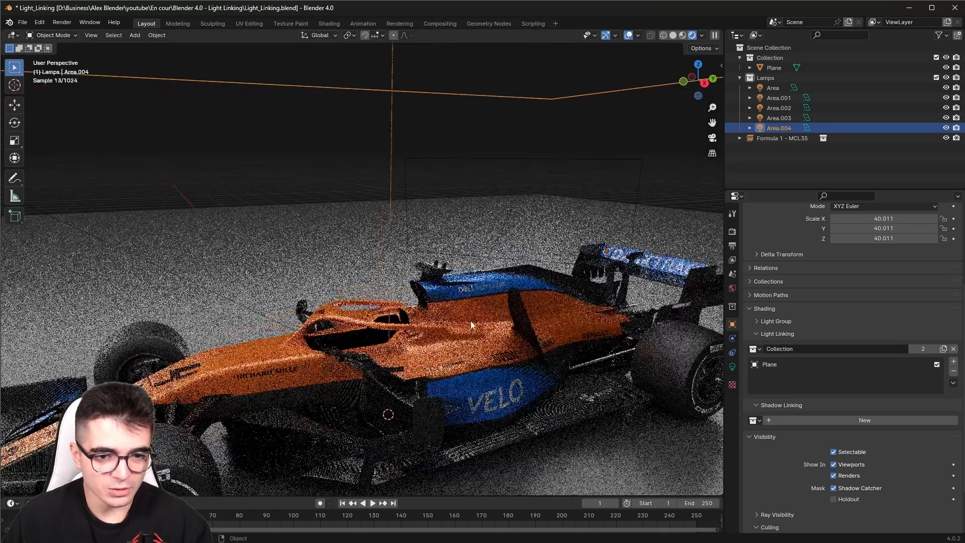
{"action": "left_click", "coordinate": [937, 365]}
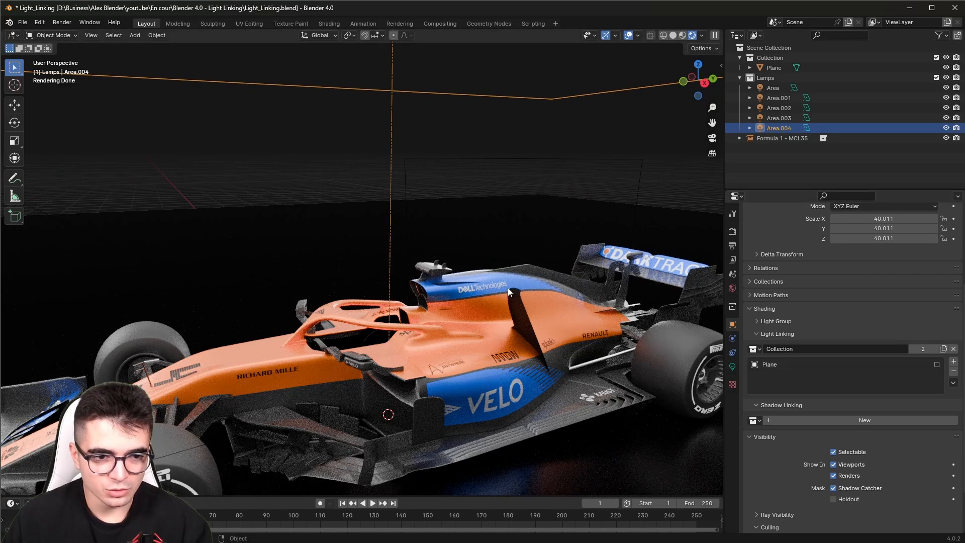
{"action": "left_click", "coordinate": [937, 365]}
Select the ground plane and examine how it and the car are lit from a wider angle
{"action": "scroll", "coordinate": [431, 299], "scroll_direction": "down", "scroll_amount": 5}
{"action": "middle_click_drag", "start_coordinate": [400, 111], "coordinate": [513, 309]}
{"action": "scroll", "coordinate": [513, 309], "scroll_direction": "down", "scroll_amount": 4}
{"action": "left_click", "coordinate": [569, 333]}
{"action": "middle_click_drag", "start_coordinate": [569, 333], "coordinate": [488, 310]}
{"action": "scroll", "coordinate": [433, 297], "scroll_direction": "up", "scroll_amount": 4}
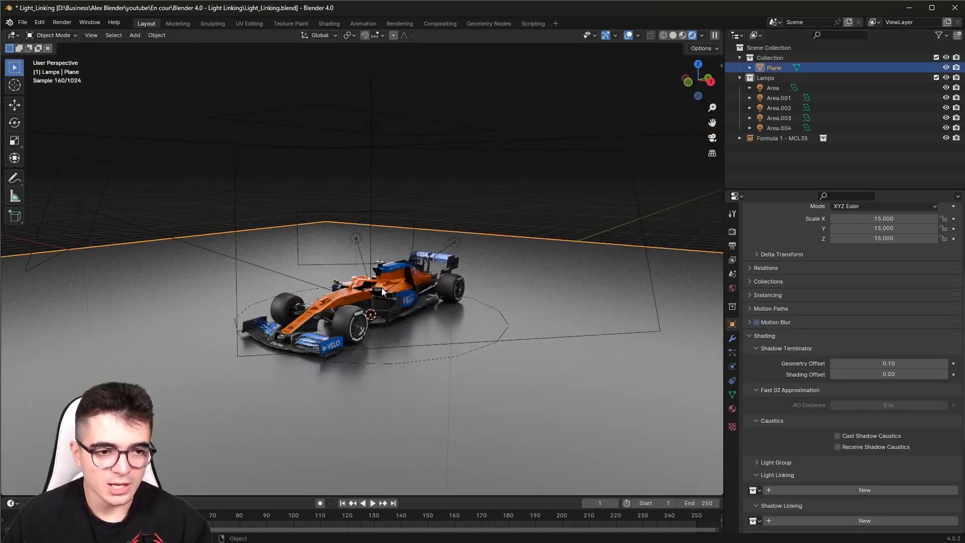
Select the large area light Area.004 and try to move it freely over the scene
{"action": "left_click", "coordinate": [404, 275]}
{"action": "scroll", "coordinate": [403, 275], "scroll_direction": "down", "scroll_amount": 5}
{"action": "left_click", "coordinate": [430, 208]}
{"action": "key", "text": "g"}
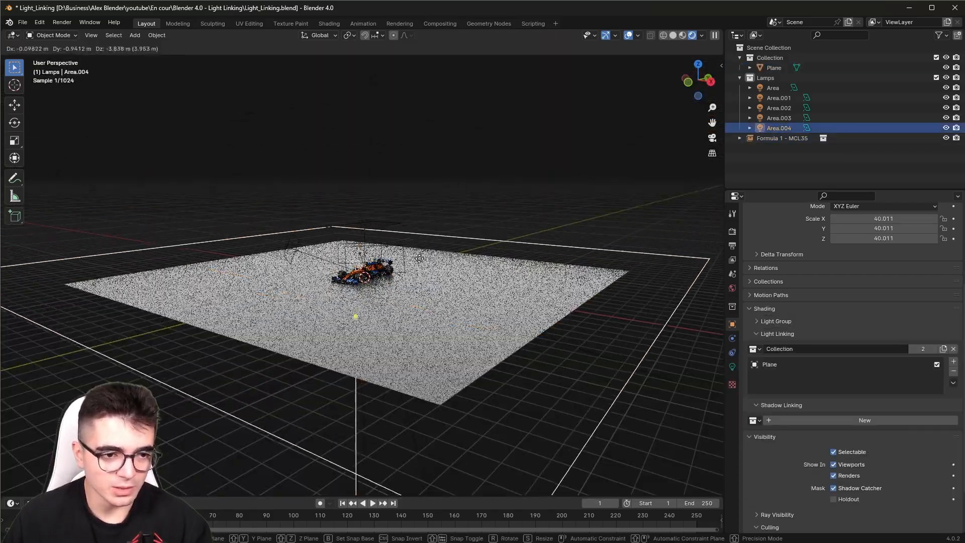
{"action": "right_click", "coordinate": [436, 234]}
{"action": "scroll", "coordinate": [412, 287], "scroll_direction": "up", "scroll_amount": 5}
{"action": "scroll", "coordinate": [418, 288], "scroll_direction": "up", "scroll_amount": 5}
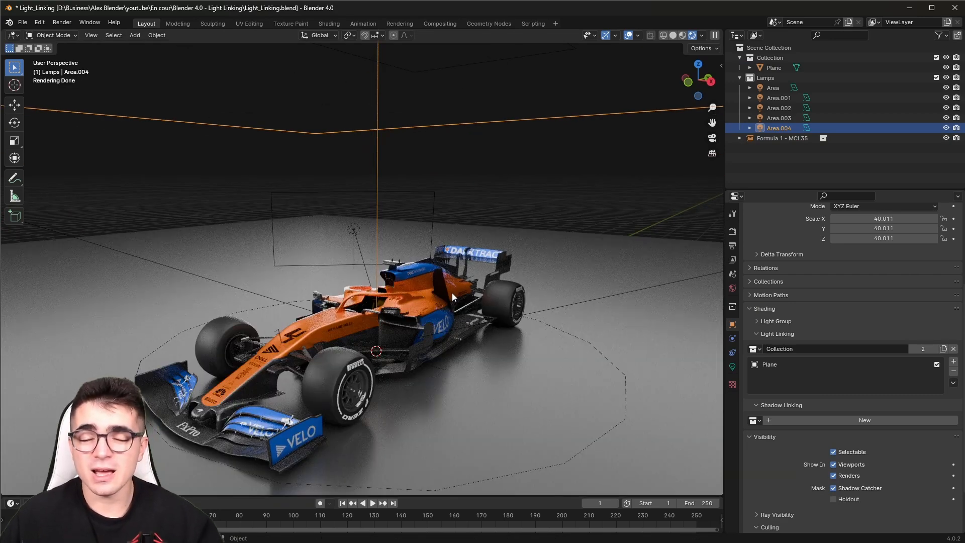